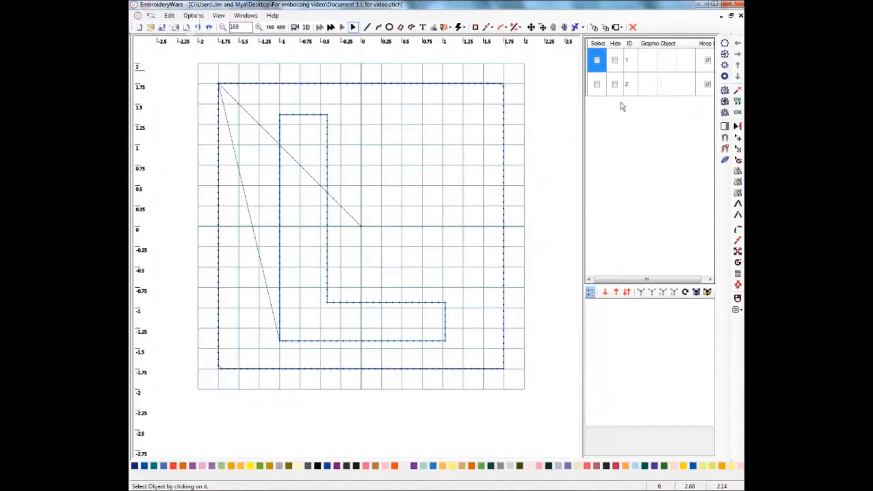
Duplicate both the square outline and the letter L outline
{"action": "left_click", "coordinate": [597, 63]}
{"action": "left_click", "coordinate": [597, 84]}
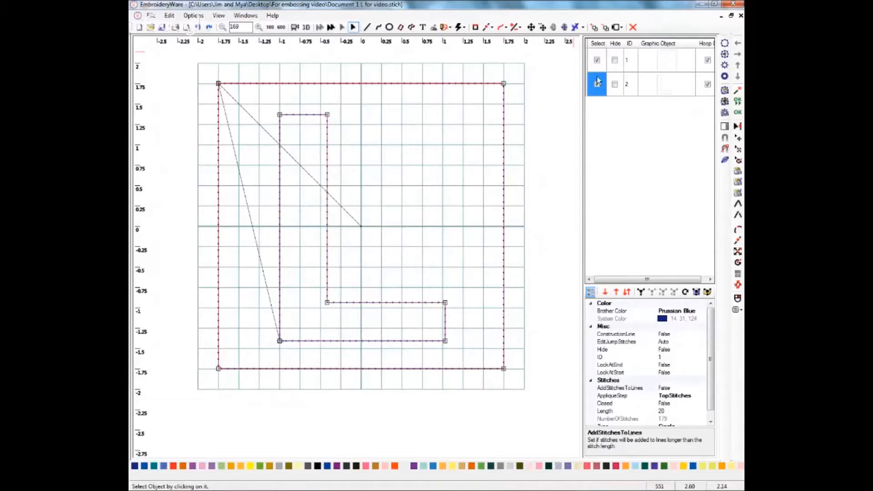
{"action": "left_click", "coordinate": [169, 16]}
{"action": "left_click", "coordinate": [169, 16]}
{"action": "left_click", "coordinate": [169, 17]}
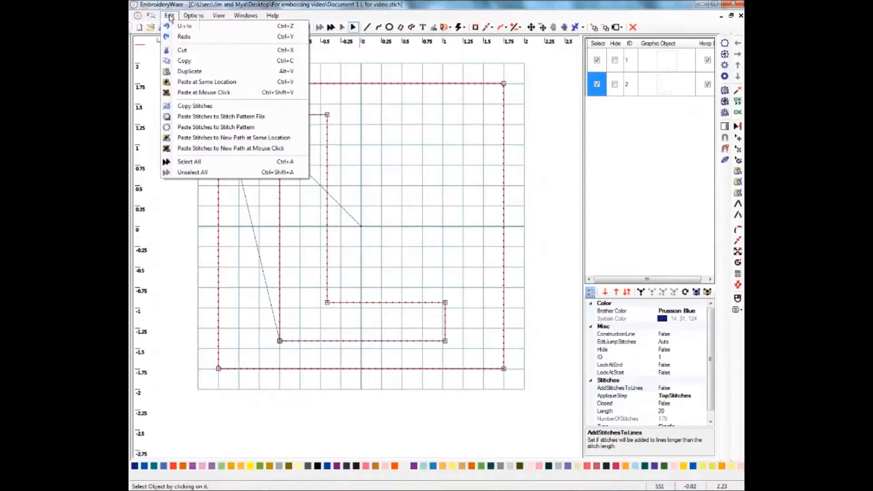
{"action": "left_click", "coordinate": [188, 73]}
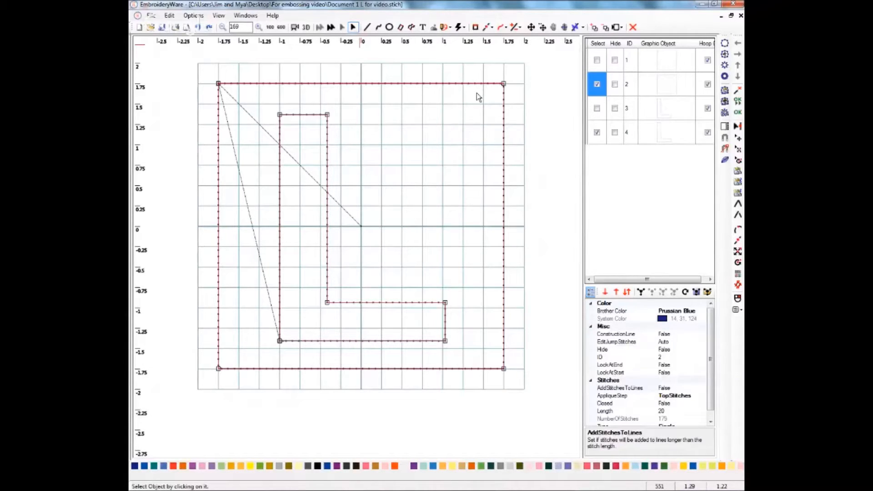
Add the selected L outline as a hole in the selected square outline
{"action": "left_click", "coordinate": [513, 28]}
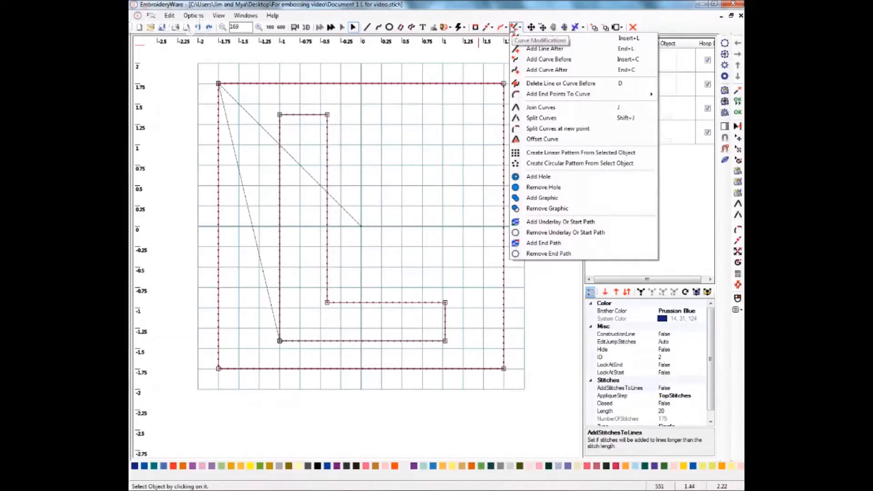
{"action": "left_click", "coordinate": [541, 180]}
{"action": "left_click", "coordinate": [596, 133]}
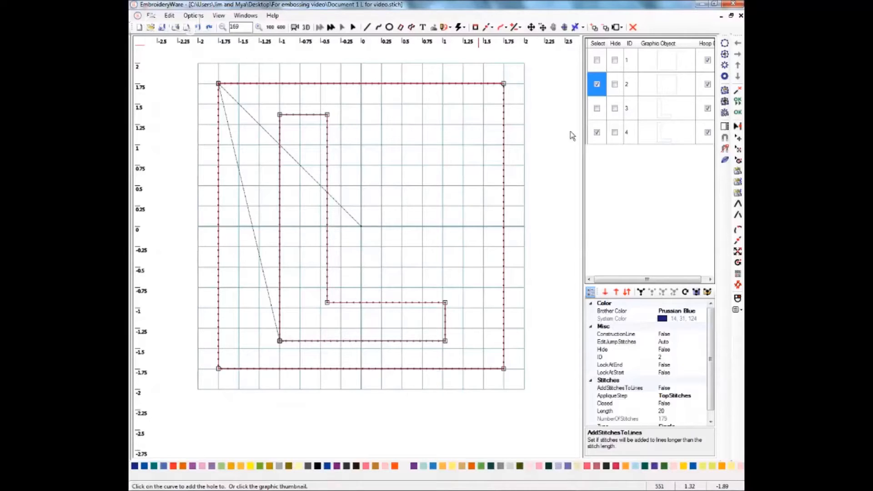
{"action": "left_click", "coordinate": [503, 370]}
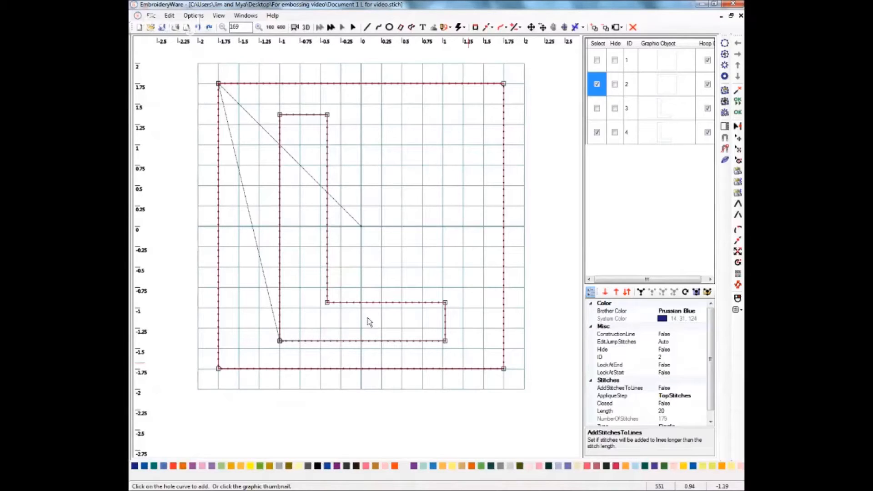
{"action": "left_click", "coordinate": [446, 342]}
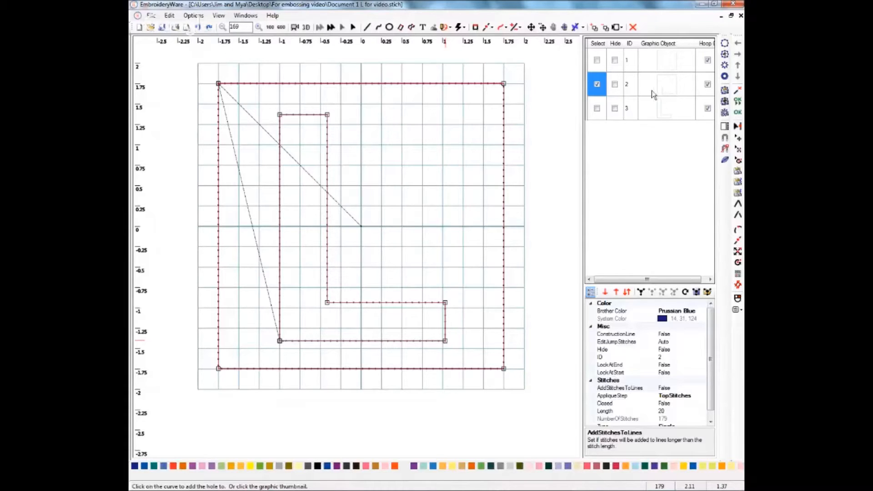
Move the combined square-and-L object ahead of the plain square, to first place in the object order
{"action": "left_click", "coordinate": [597, 86]}
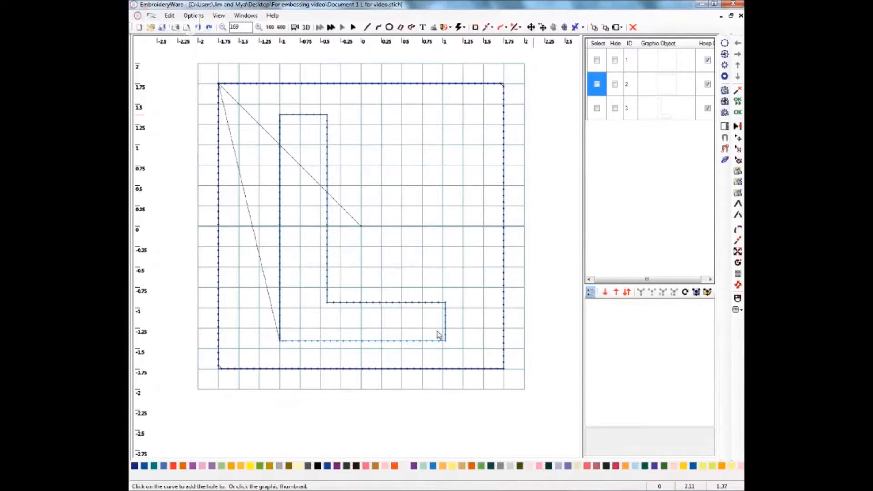
{"action": "left_click", "coordinate": [597, 86]}
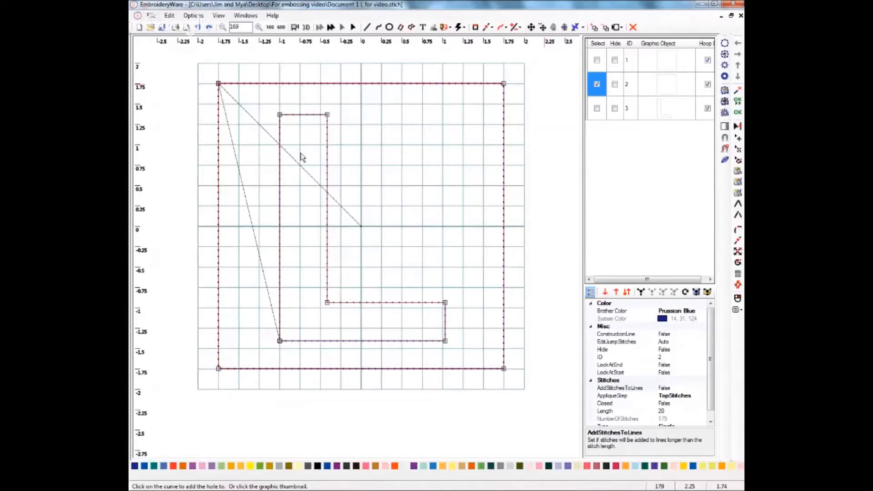
{"action": "left_click", "coordinate": [597, 85]}
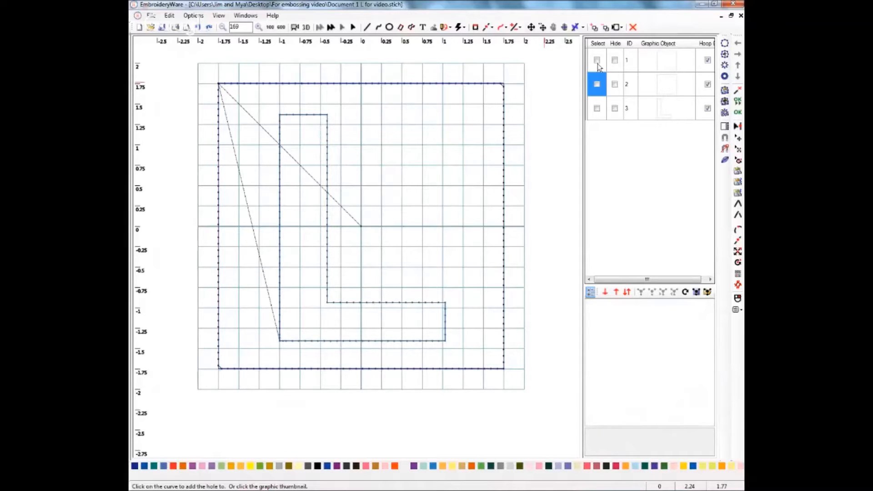
{"action": "left_click", "coordinate": [598, 61]}
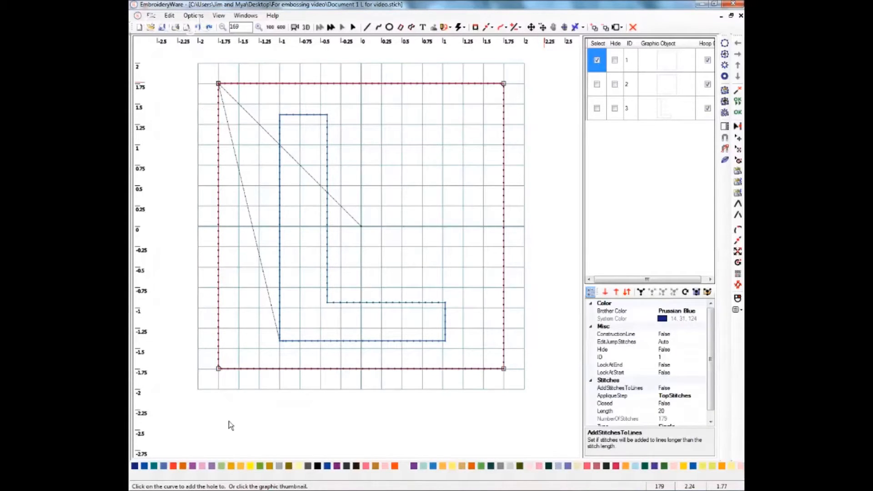
{"action": "left_click", "coordinate": [597, 60]}
{"action": "left_click", "coordinate": [595, 86]}
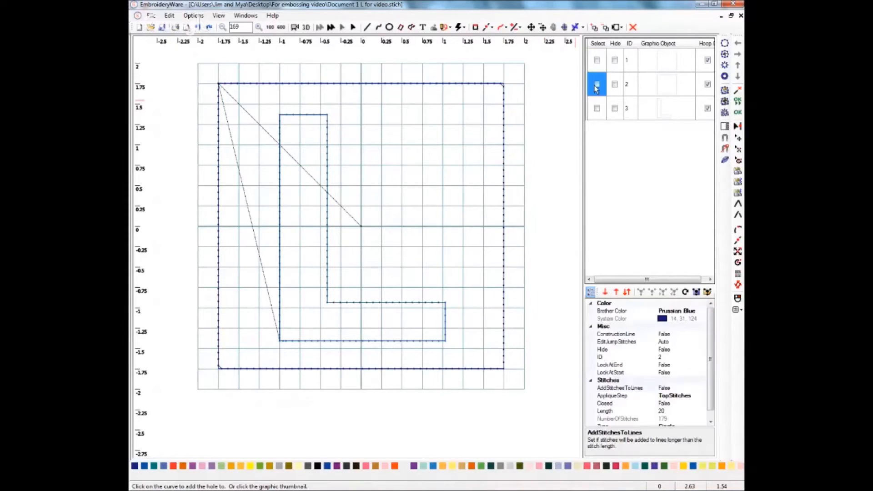
{"action": "left_click", "coordinate": [597, 86]}
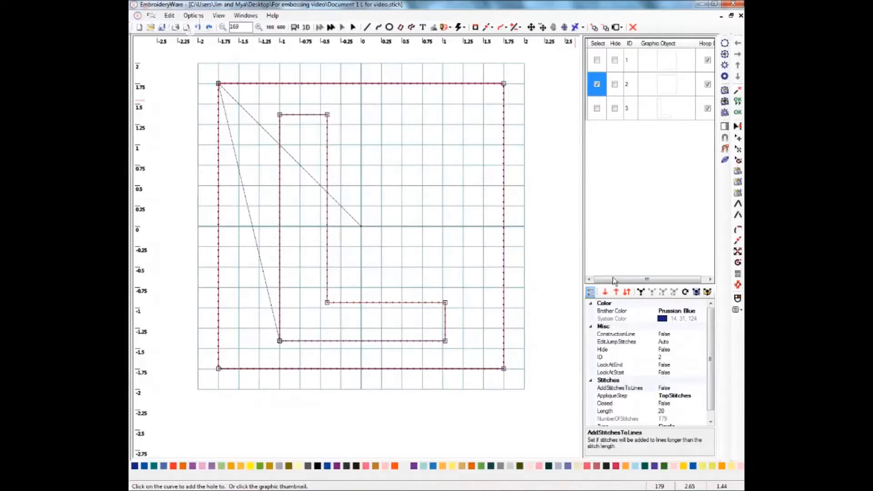
{"action": "left_click", "coordinate": [617, 293]}
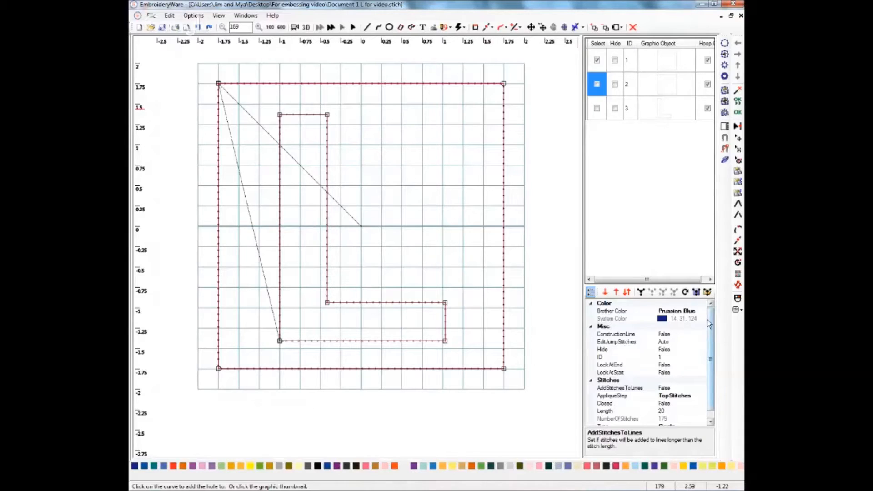
Change the combined object's stitch type to Fill and set its stitch length to 18
{"action": "left_click_drag", "start_coordinate": [709, 324], "coordinate": [710, 363]}
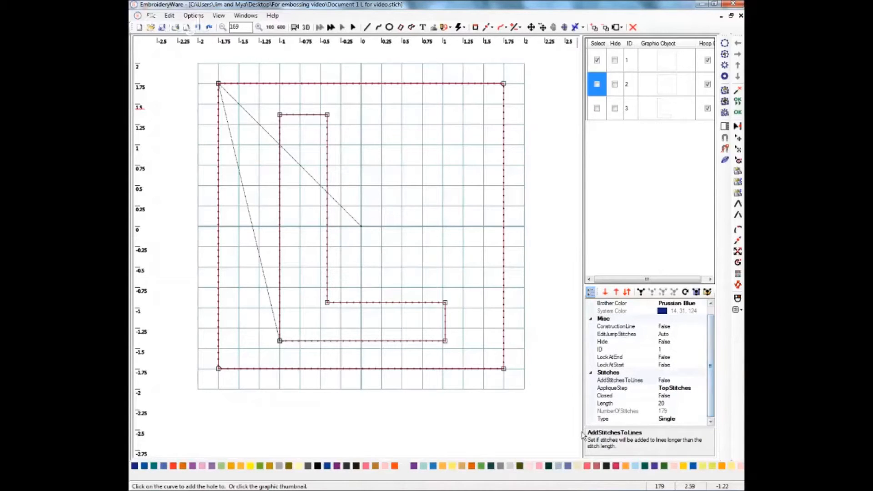
{"action": "left_click", "coordinate": [670, 422]}
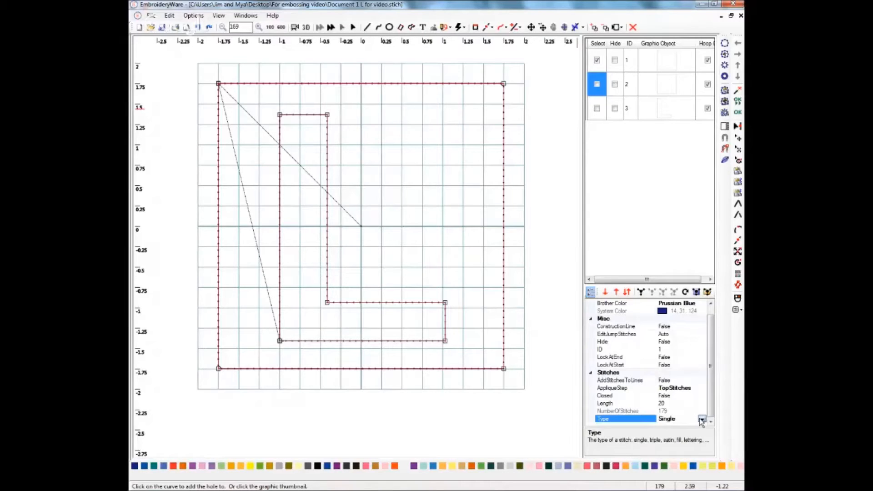
{"action": "left_click", "coordinate": [703, 419]}
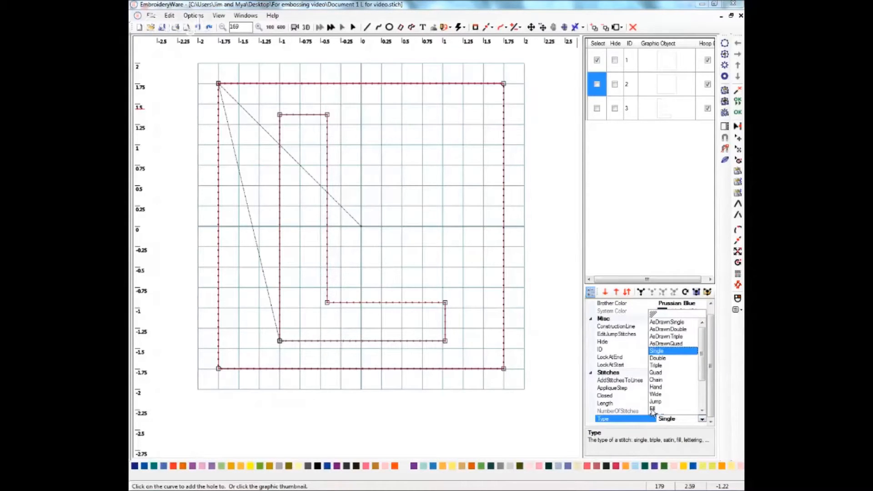
{"action": "left_click", "coordinate": [653, 410]}
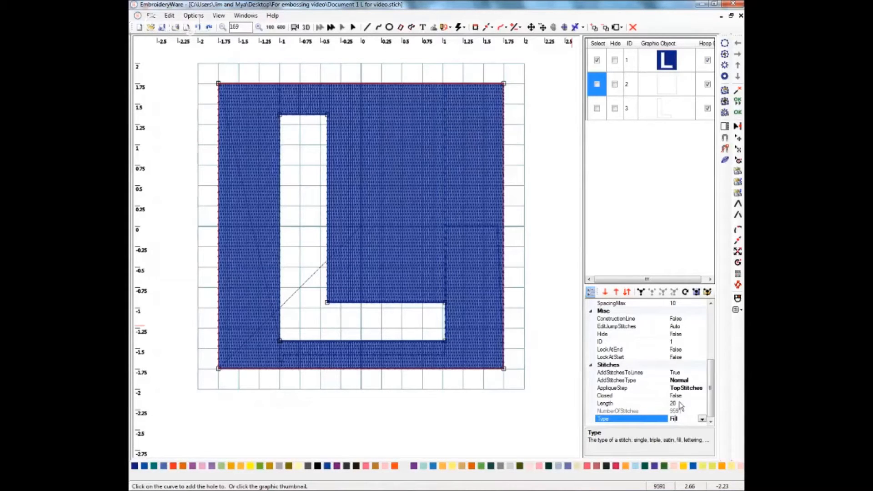
{"action": "left_click", "coordinate": [677, 404]}
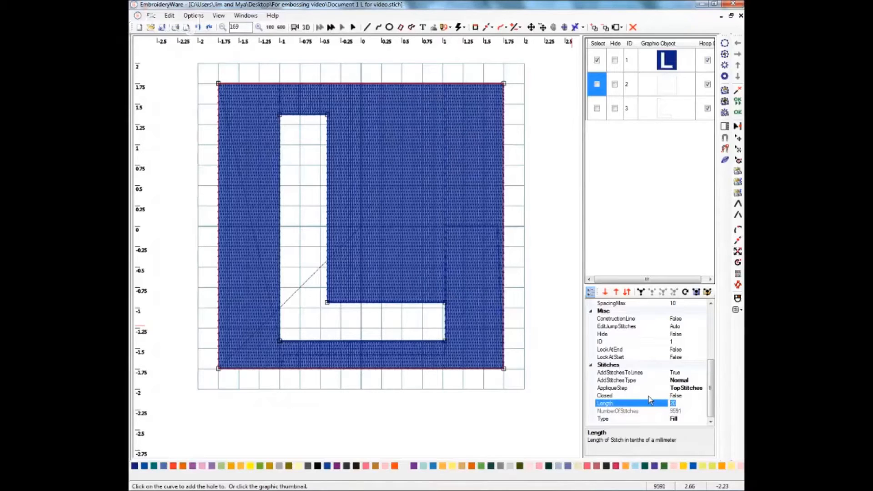
{"action": "type", "text": "18"}
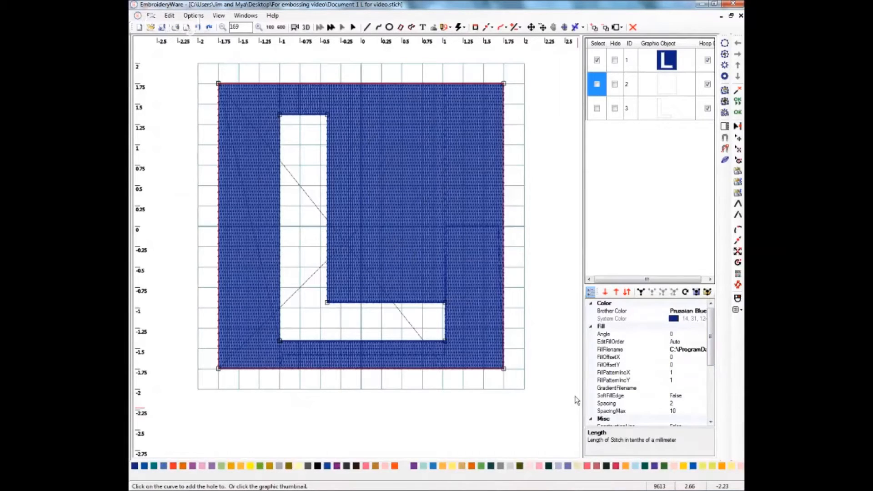
Set the fill's Spacing to 13 and its SpacingMax to 20
{"action": "left_click", "coordinate": [682, 403]}
{"action": "left_click_drag", "start_coordinate": [680, 403], "coordinate": [650, 400]}
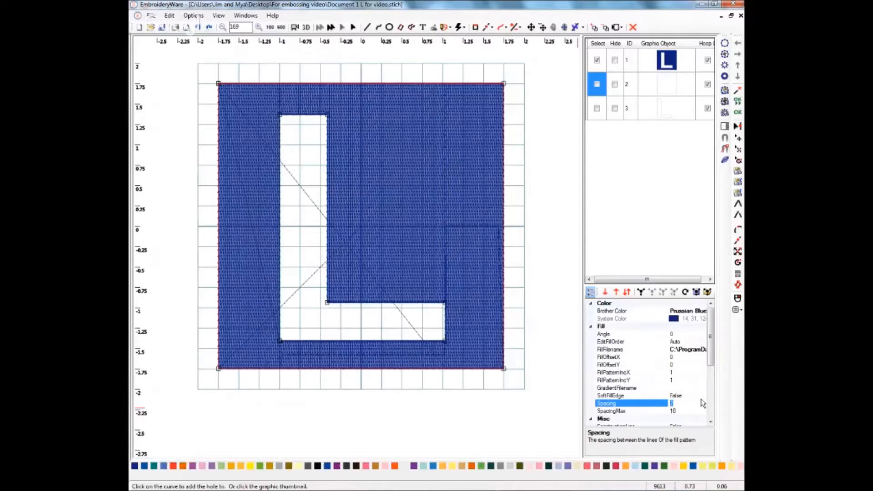
{"action": "type", "text": "13"}
{"action": "left_click", "coordinate": [685, 402]}
{"action": "key", "text": "Return"}
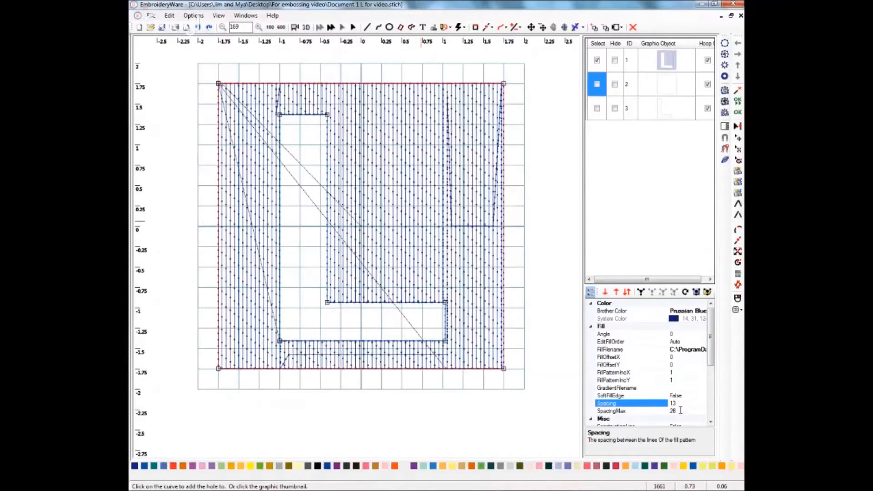
{"action": "left_click", "coordinate": [681, 410]}
{"action": "type", "text": "20"}
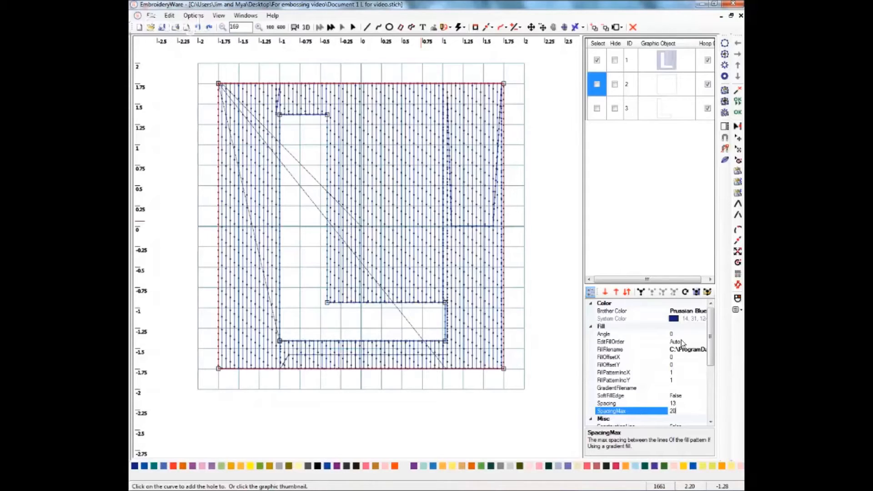
Set the fill pattern's angle to 135
{"action": "left_click", "coordinate": [650, 335]}
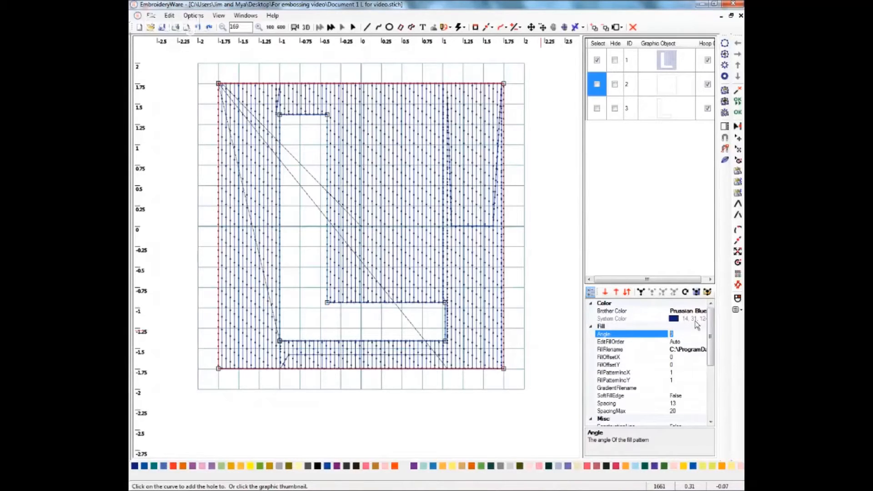
{"action": "type", "text": "135"}
{"action": "key", "text": "Return"}
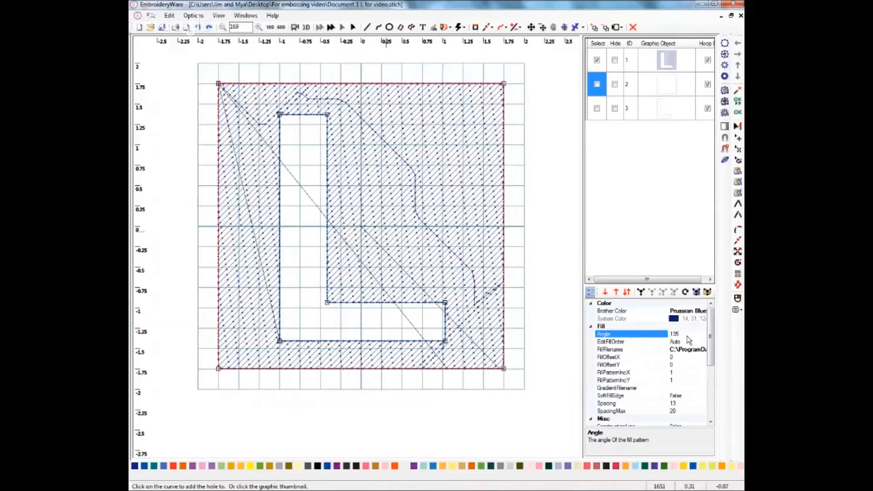
Set LockAtEnd to True so a locking stitch ends the fill object
{"action": "left_click", "coordinate": [689, 341]}
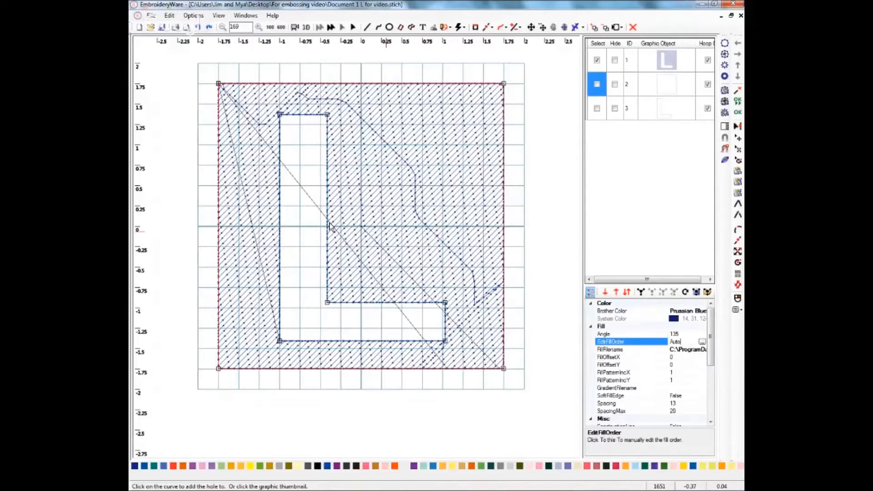
{"action": "left_click_drag", "start_coordinate": [712, 343], "coordinate": [712, 382]}
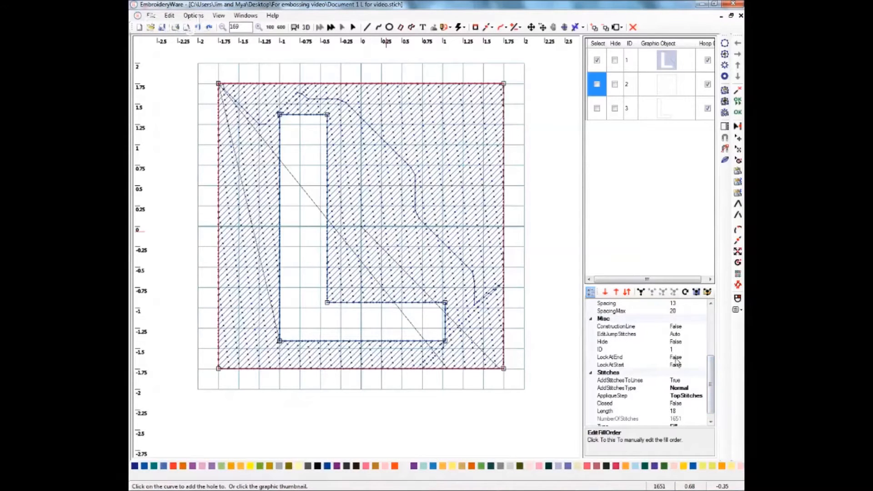
{"action": "left_click", "coordinate": [677, 358]}
{"action": "left_click", "coordinate": [702, 357]}
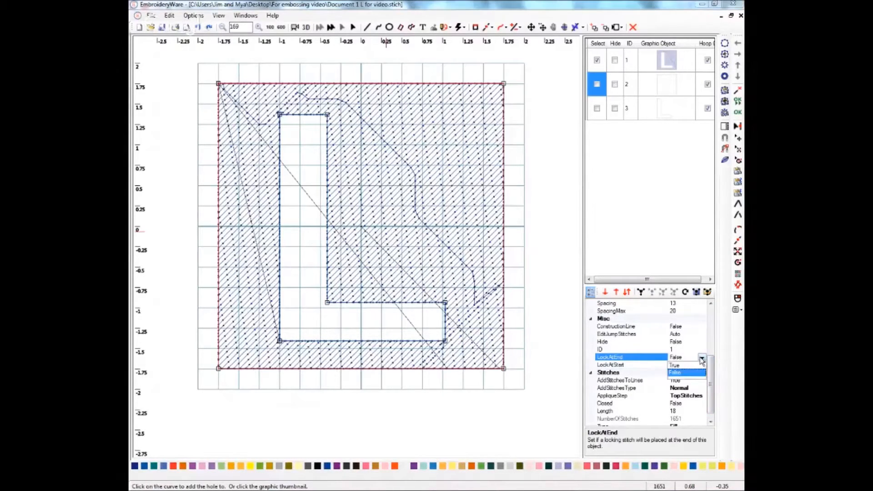
{"action": "left_click", "coordinate": [676, 365]}
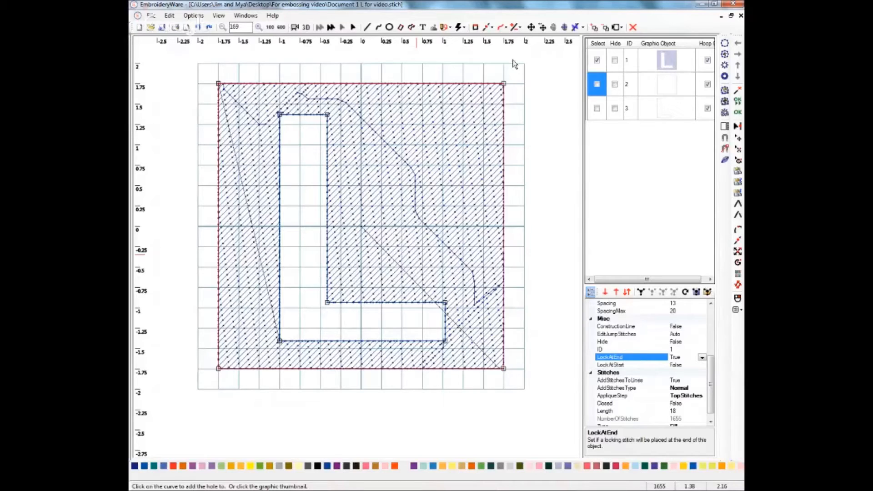
Duplicate the filled square-and-L object
{"action": "left_click", "coordinate": [170, 16]}
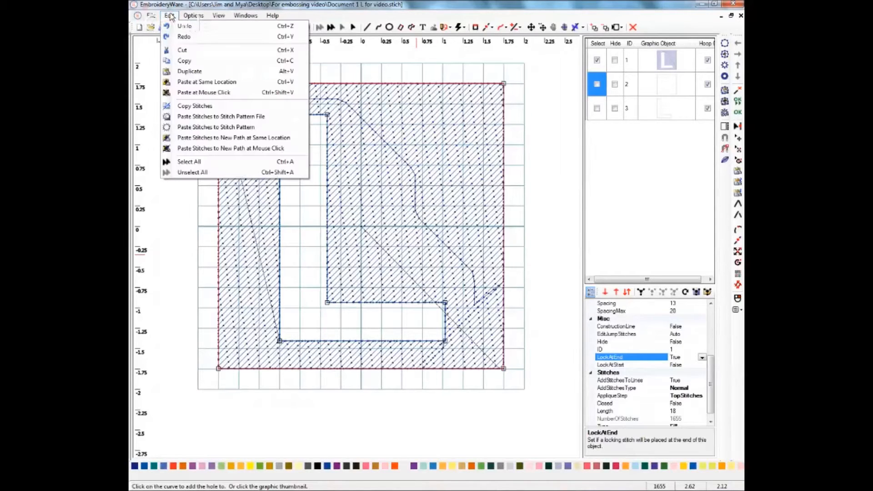
{"action": "left_click", "coordinate": [186, 71]}
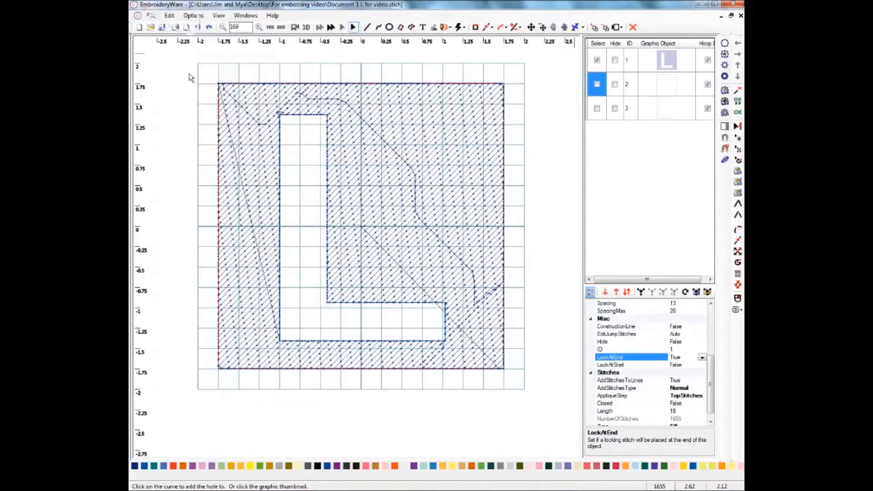
{"action": "left_click", "coordinate": [244, 104]}
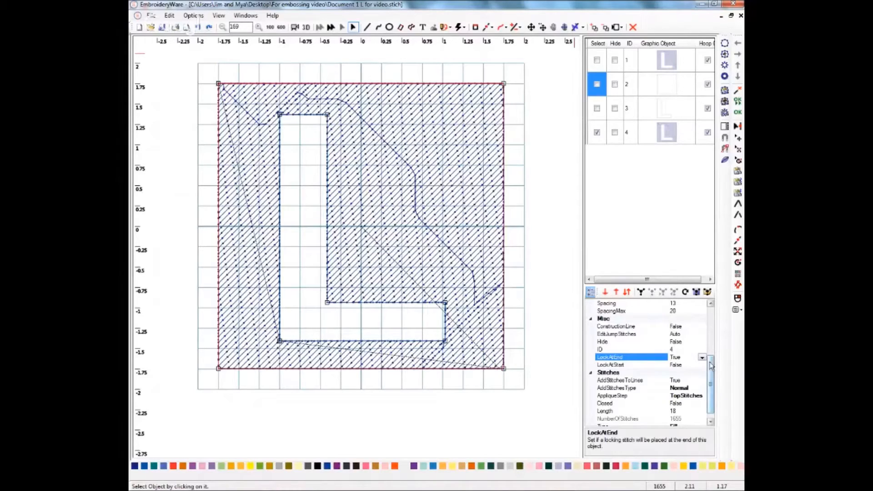
Set the duplicated fill's angle to 45 to cross the first fill
{"action": "left_click_drag", "start_coordinate": [712, 366], "coordinate": [712, 320]}
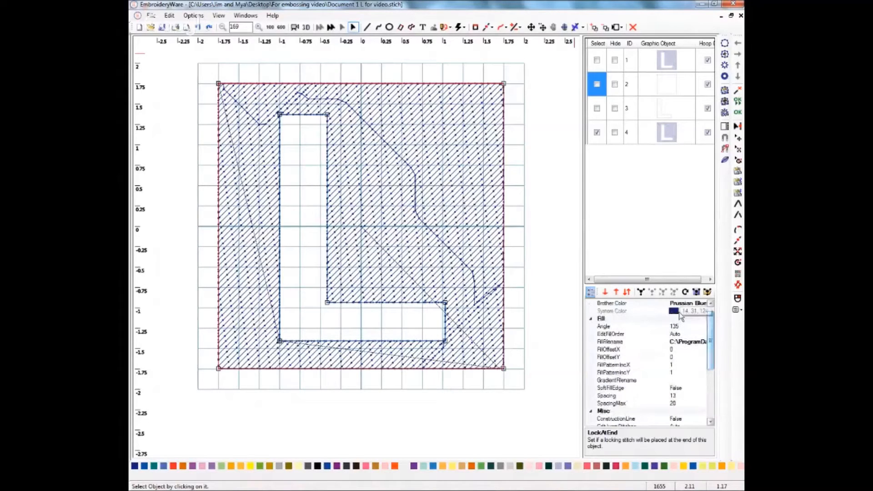
{"action": "left_click", "coordinate": [681, 326]}
{"action": "double_click", "coordinate": [681, 326]}
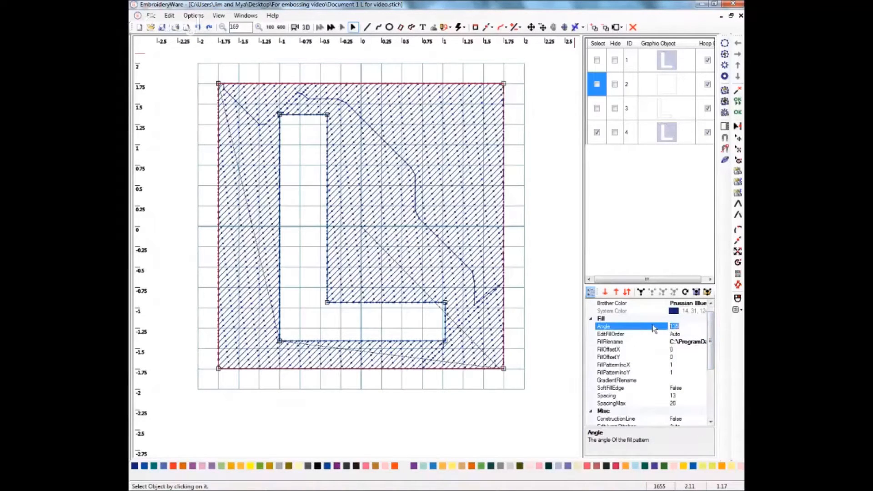
{"action": "type", "text": "45"}
{"action": "key", "text": "Return"}
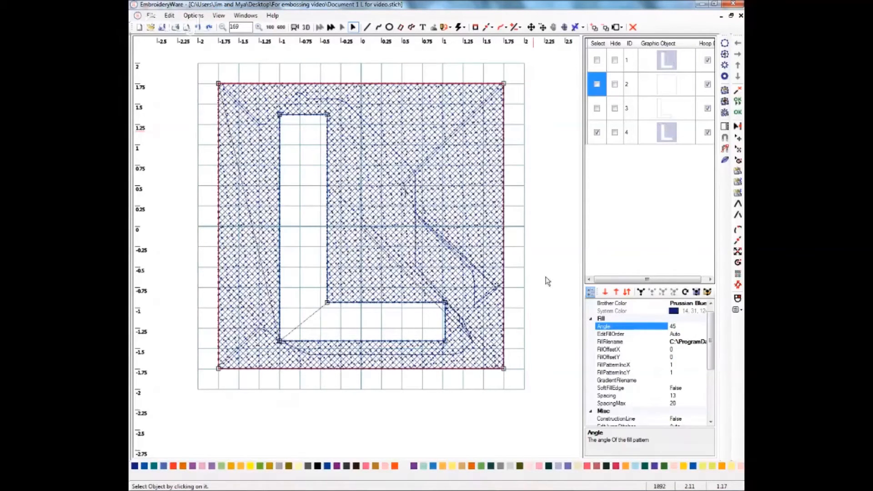
Move the duplicated 45-degree fill up in the stitch order to second place, directly after the first fill
{"action": "left_click_drag", "start_coordinate": [709, 331], "coordinate": [724, 378]}
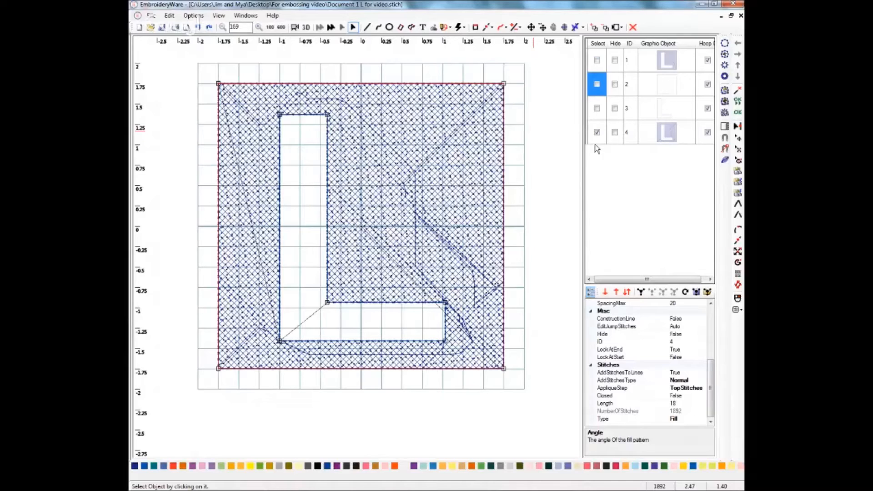
{"action": "left_click", "coordinate": [616, 293]}
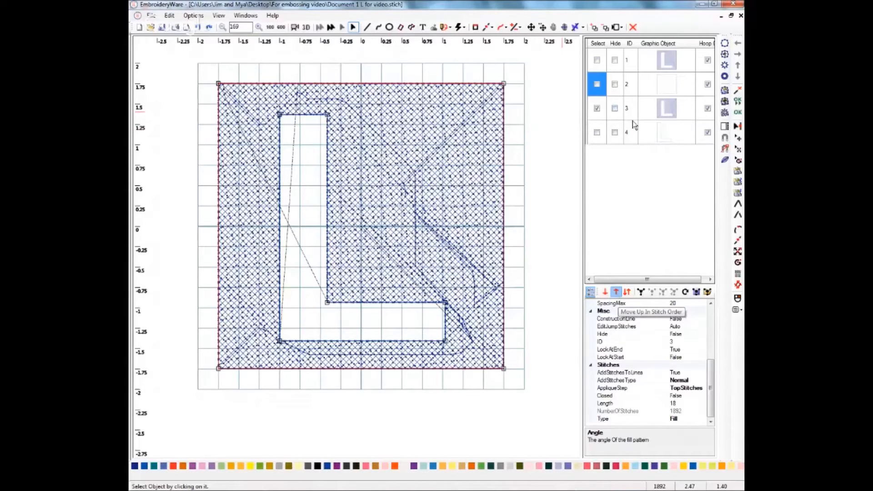
Open the fill order of the first, 135-degree fill and switch it to Manual without keeping the automatic result
{"action": "left_click", "coordinate": [598, 69]}
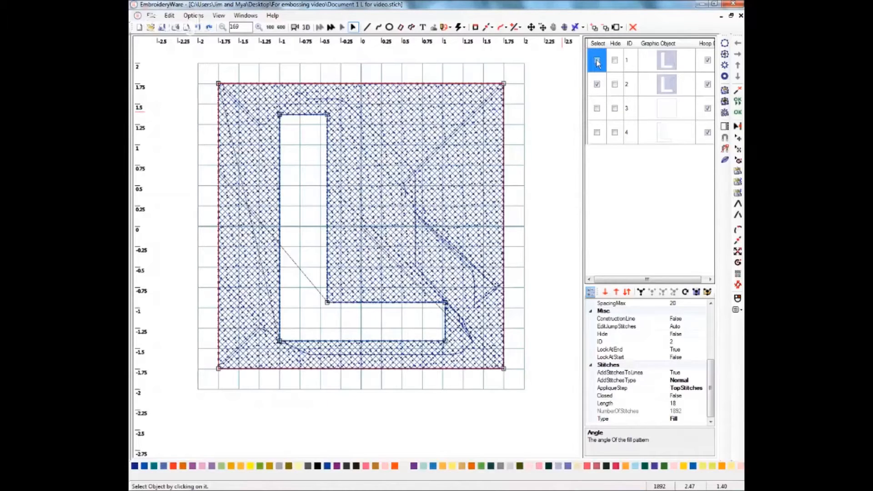
{"action": "left_click", "coordinate": [597, 85]}
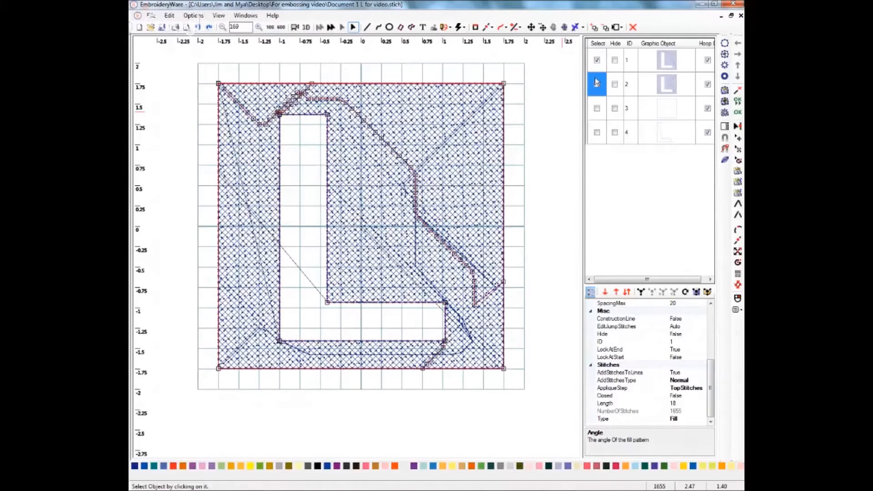
{"action": "left_click", "coordinate": [598, 60]}
{"action": "left_click", "coordinate": [711, 322]}
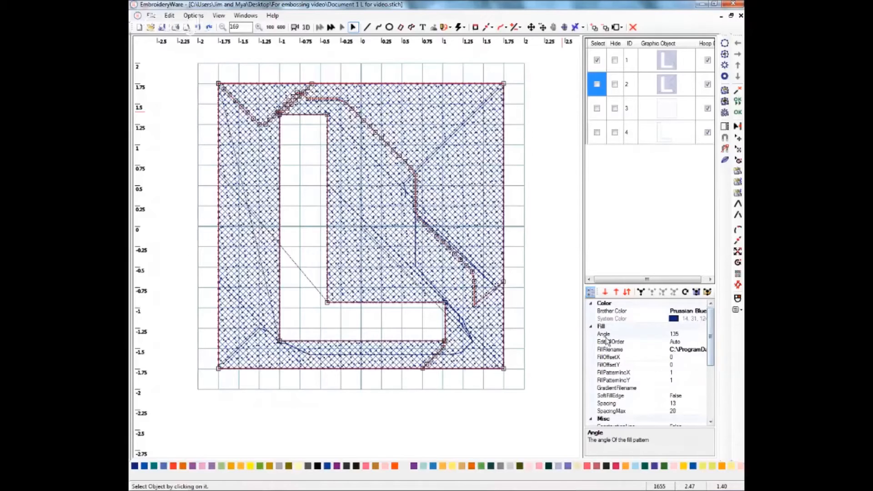
{"action": "left_click", "coordinate": [675, 345]}
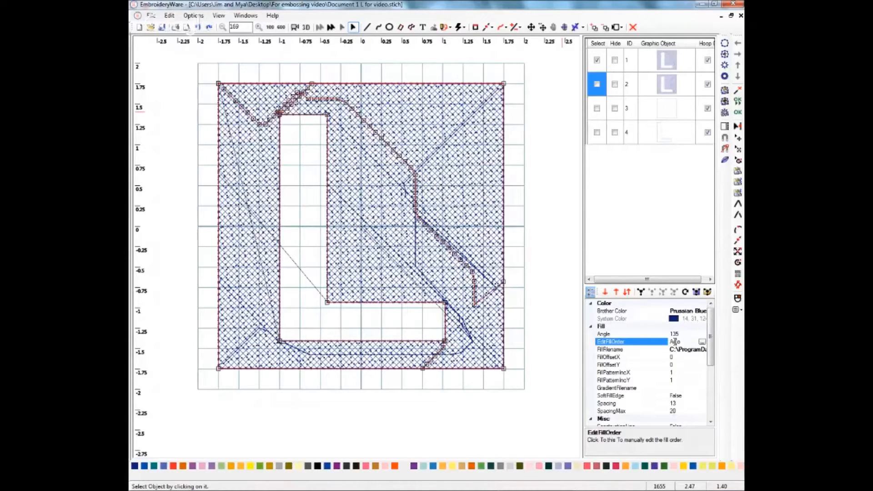
{"action": "left_click", "coordinate": [702, 343]}
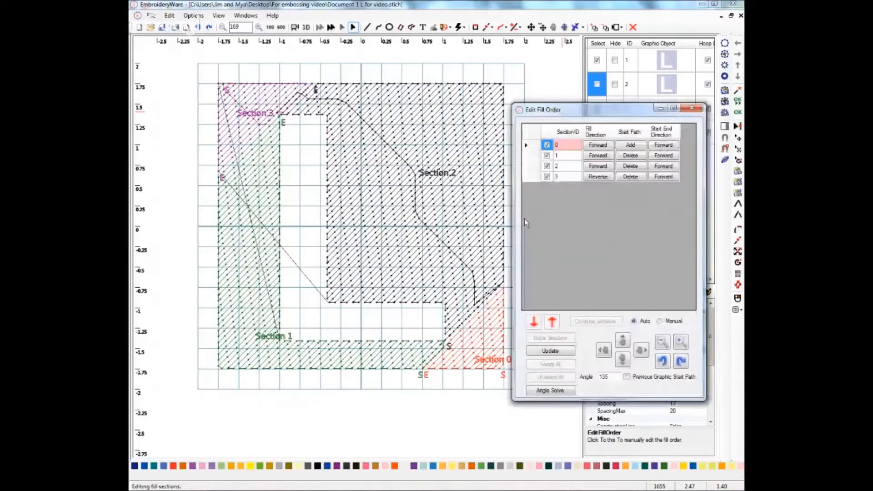
{"action": "left_click_drag", "start_coordinate": [597, 113], "coordinate": [604, 111]}
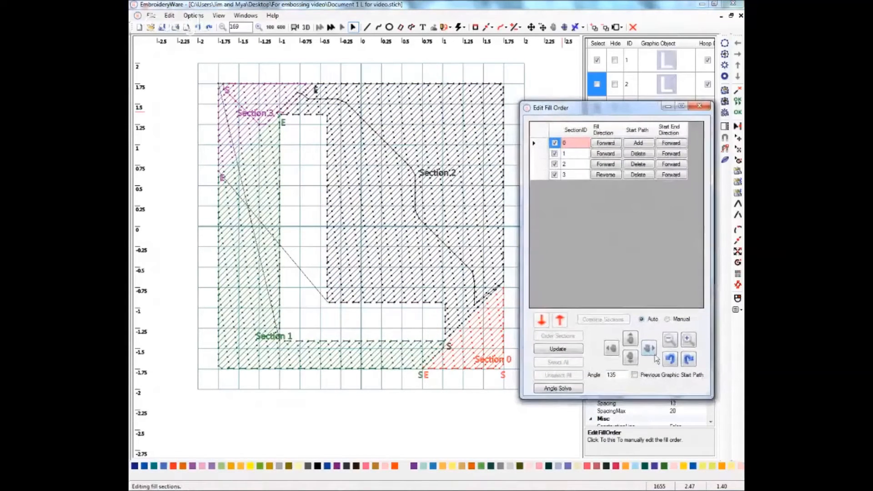
{"action": "left_click", "coordinate": [667, 320]}
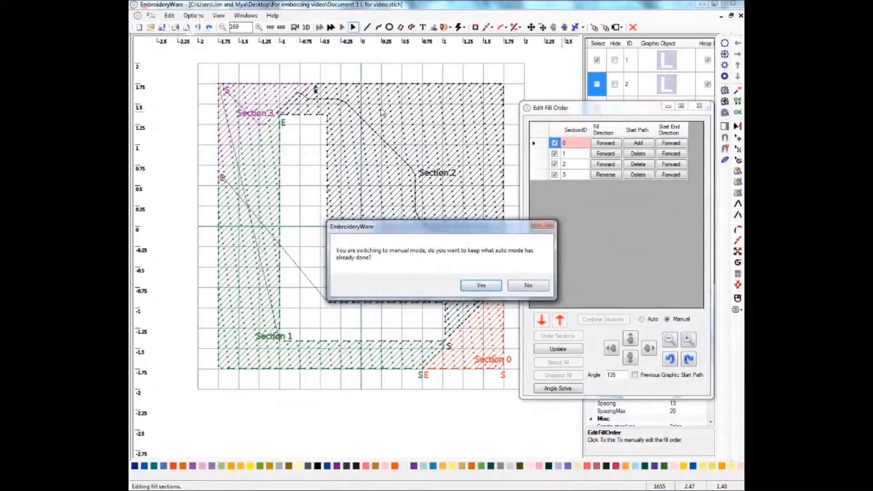
{"action": "left_click", "coordinate": [528, 286]}
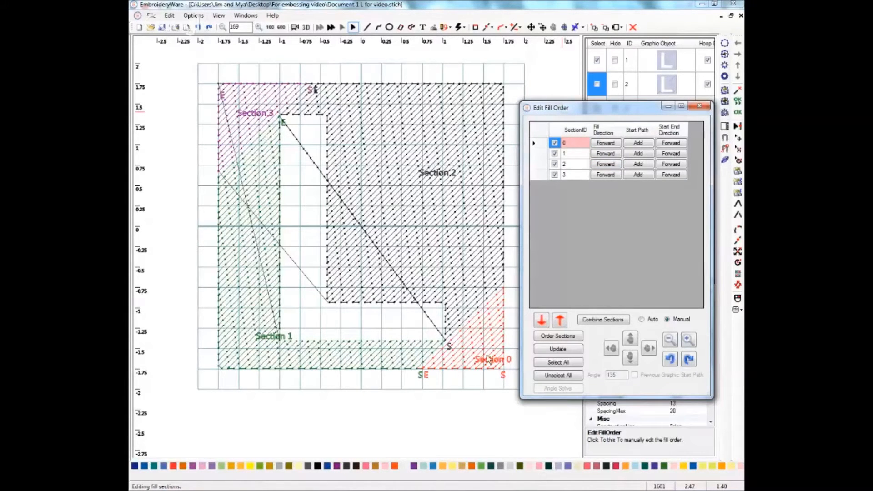
Move Section 3 ahead of Section 2 in the fill order and update the stitch preview
{"action": "left_click", "coordinate": [569, 177]}
{"action": "left_click", "coordinate": [560, 321]}
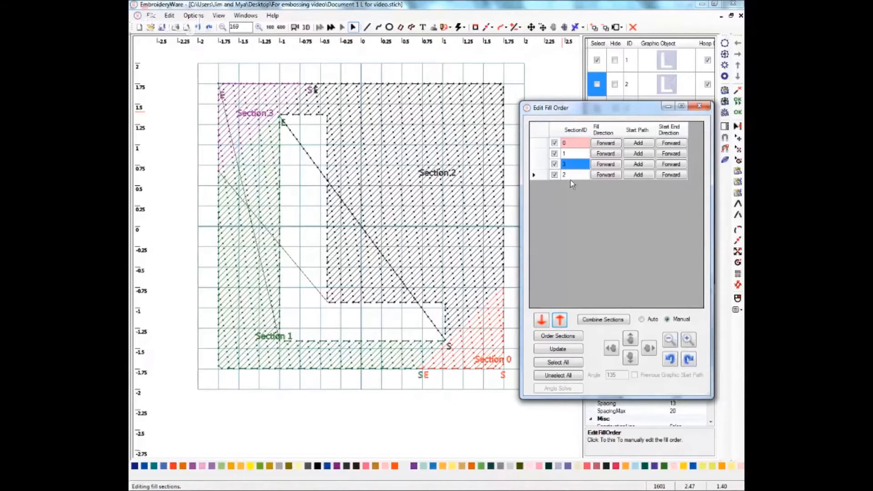
{"action": "left_click", "coordinate": [558, 349]}
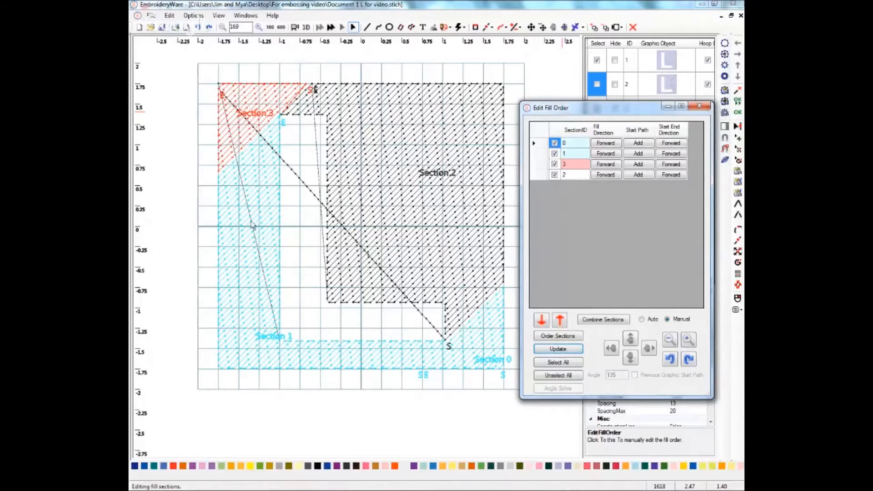
{"action": "left_click", "coordinate": [576, 143]}
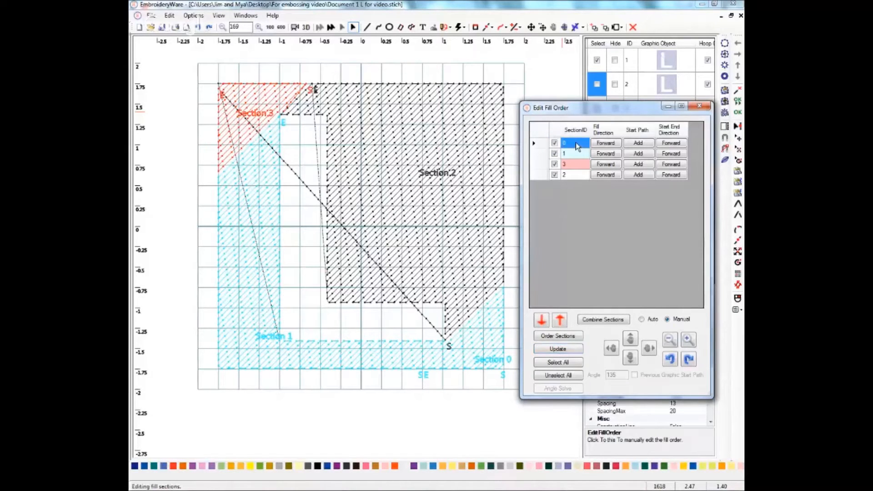
{"action": "left_click", "coordinate": [555, 351]}
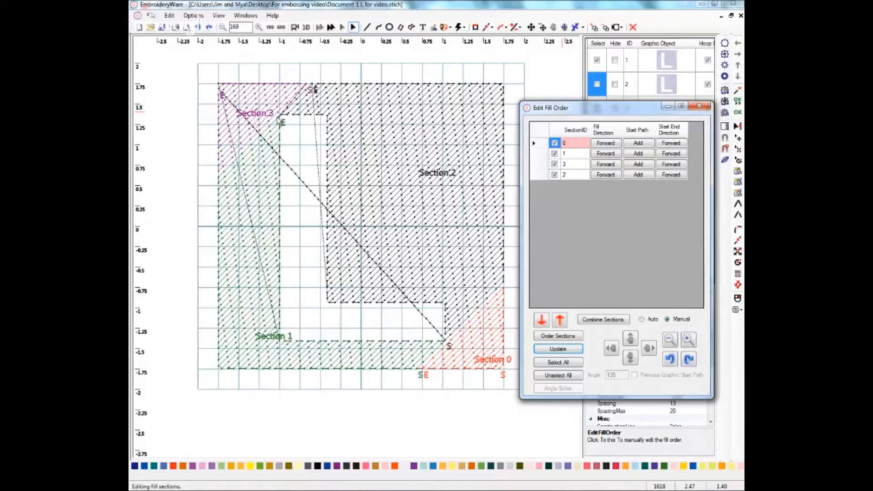
Try reversing Section 1's fill direction and start-end direction, and return both to Forward
{"action": "left_click", "coordinate": [604, 155]}
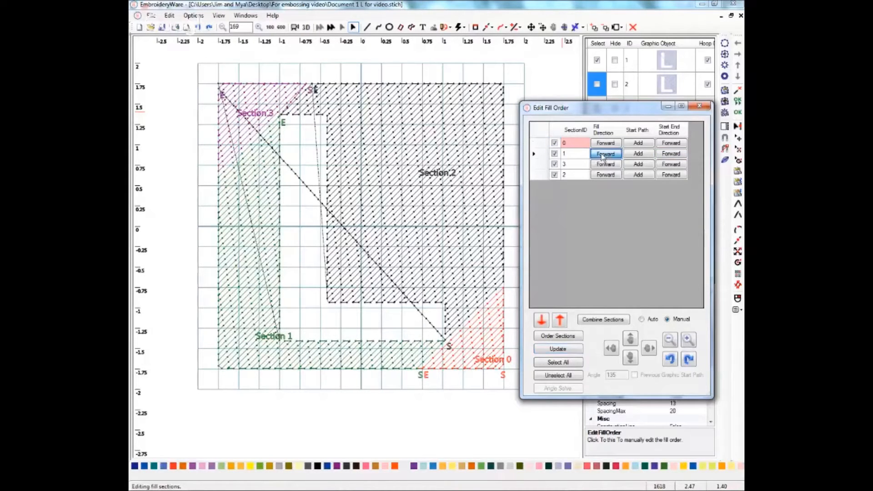
{"action": "left_click", "coordinate": [603, 155]}
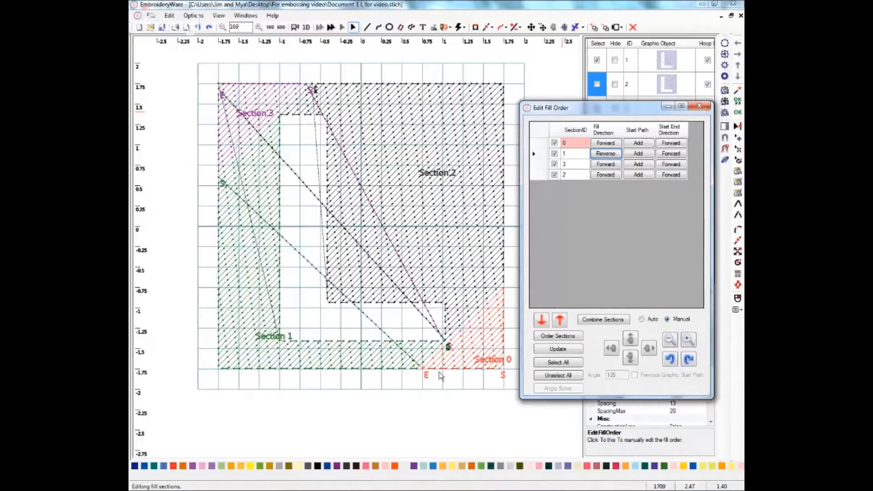
{"action": "left_click", "coordinate": [671, 154]}
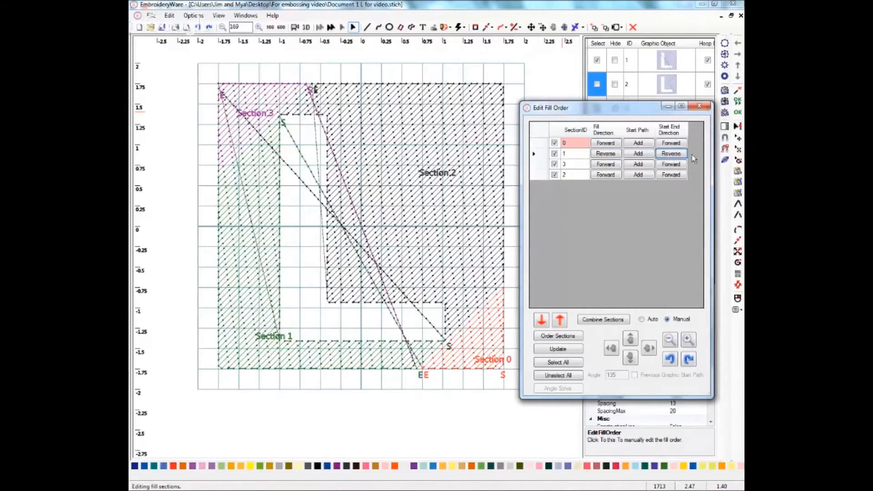
{"action": "left_click", "coordinate": [605, 154]}
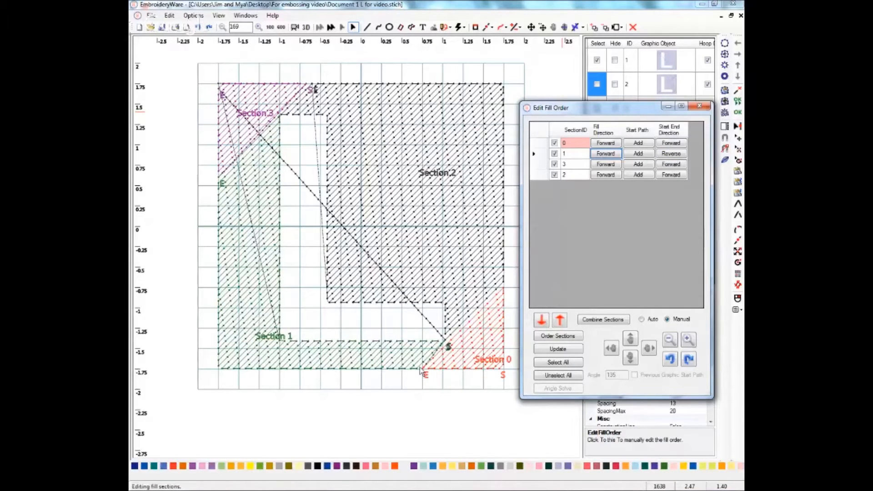
{"action": "left_click", "coordinate": [669, 155]}
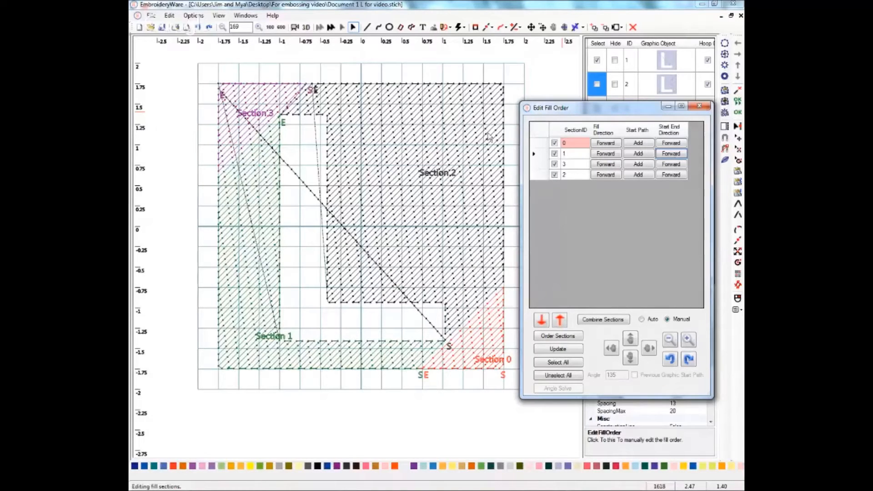
Set both the fill direction and the start-end direction of Section 3 to Reverse
{"action": "left_click", "coordinate": [605, 167]}
{"action": "left_click", "coordinate": [605, 168]}
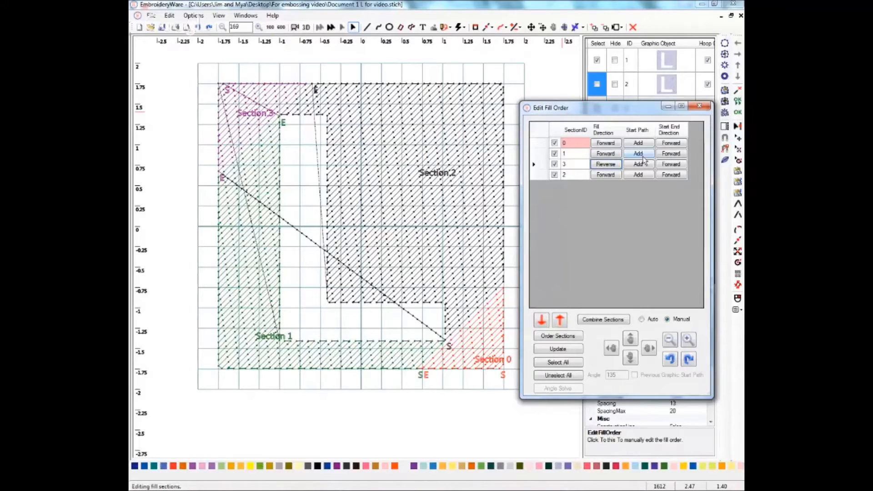
{"action": "left_click", "coordinate": [671, 165]}
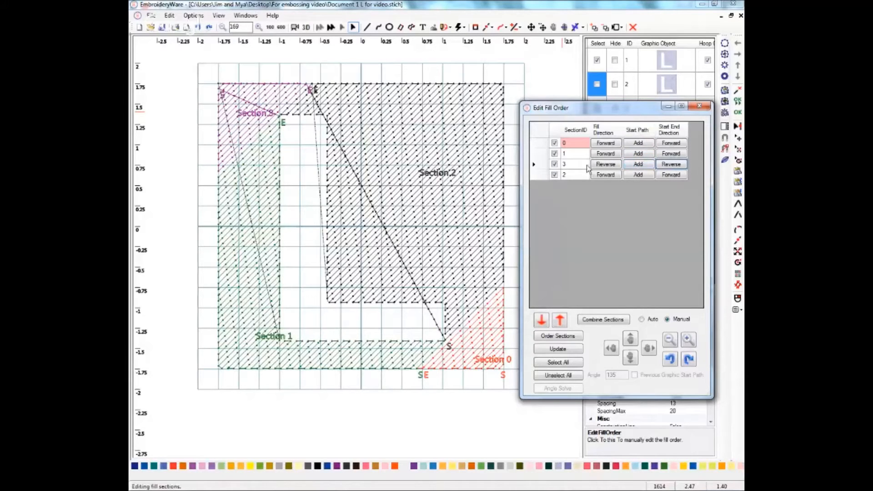
Add a start path to Section 3 from the L's upper-left corner to the square's upper-left corner
{"action": "left_click", "coordinate": [639, 166]}
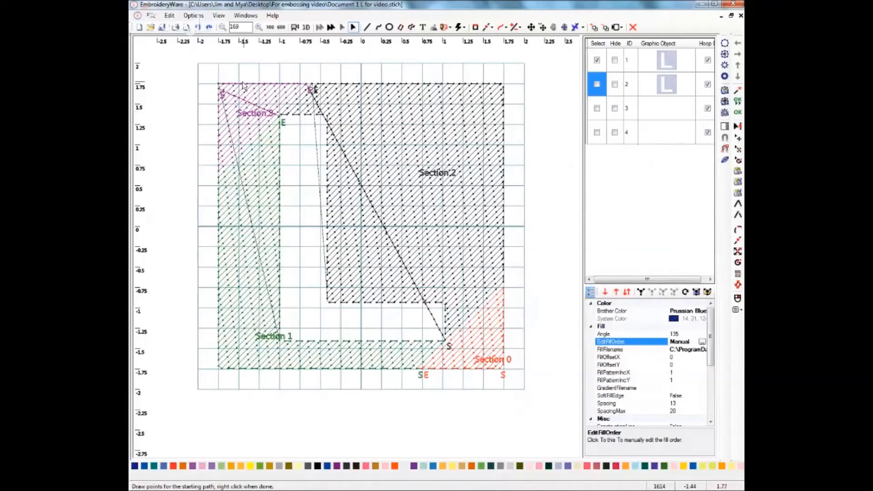
{"action": "left_click", "coordinate": [280, 115]}
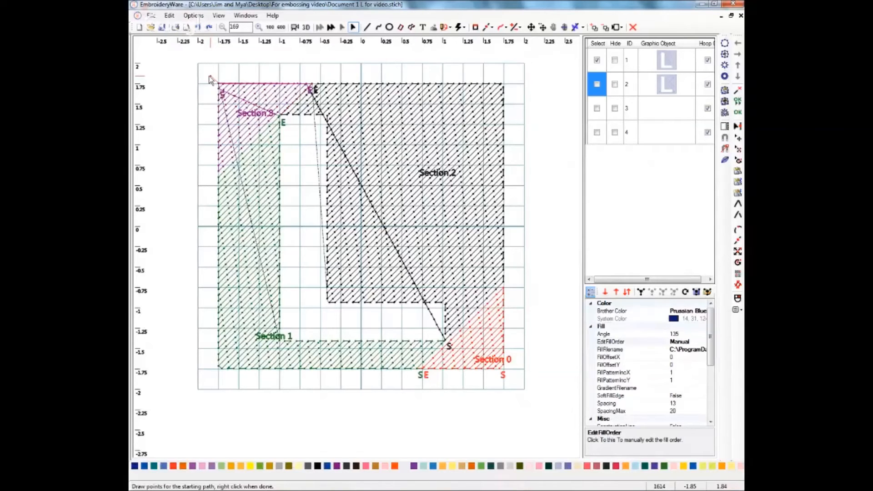
{"action": "right_click", "coordinate": [210, 79]}
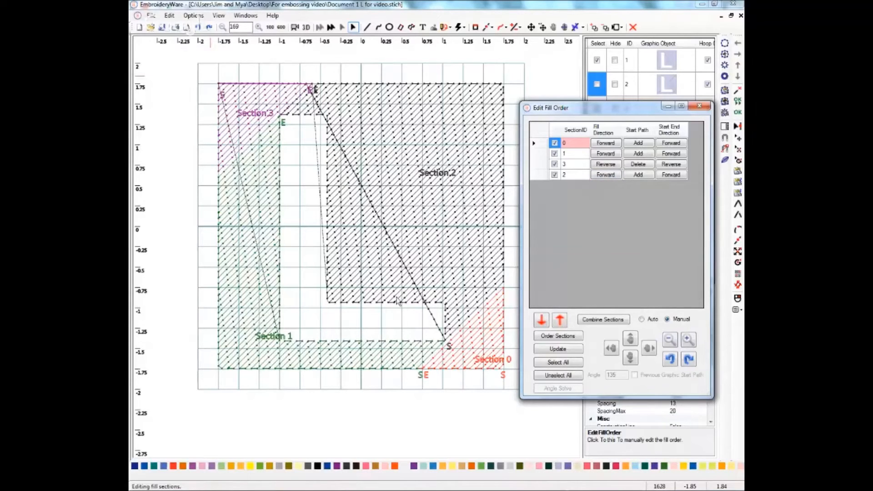
Set Section 2's fill direction and start-end direction to Reverse and close the fill order editor
{"action": "left_click", "coordinate": [607, 174]}
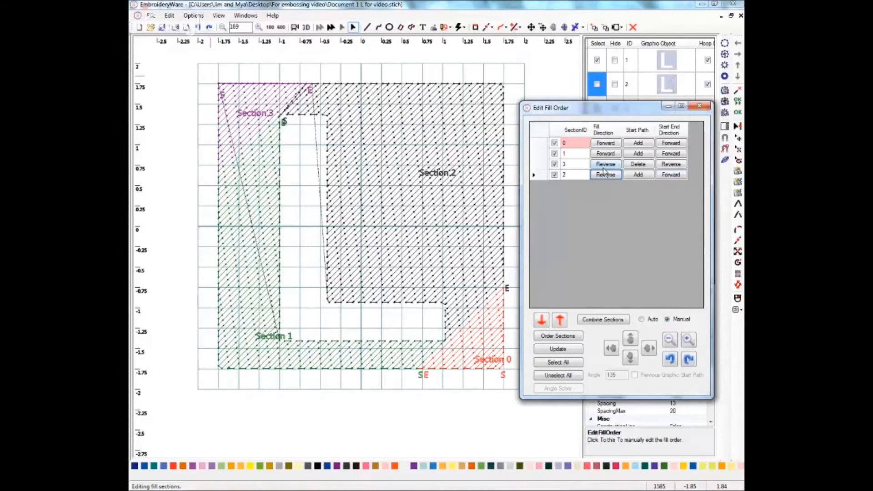
{"action": "left_click", "coordinate": [676, 177]}
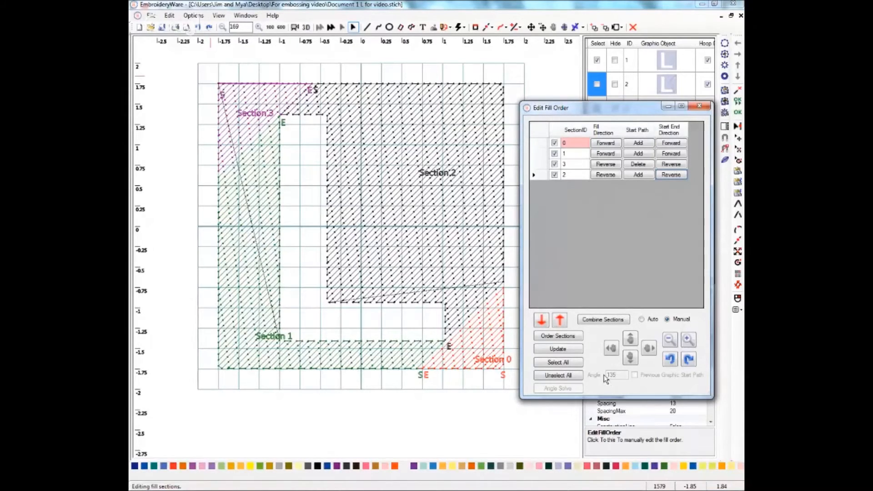
{"action": "left_click", "coordinate": [696, 107]}
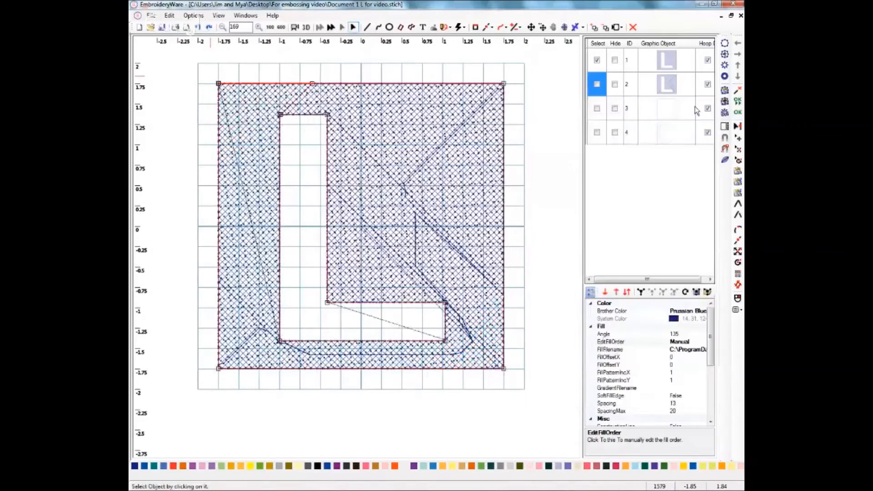
Open the fill order of the second, 45-degree fill and switch it to Manual without keeping the automatic result
{"action": "left_click", "coordinate": [597, 61]}
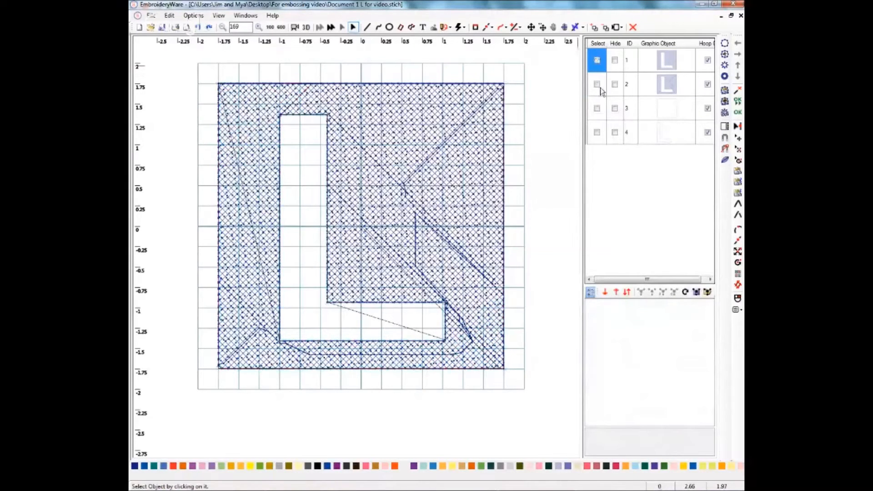
{"action": "left_click", "coordinate": [597, 85]}
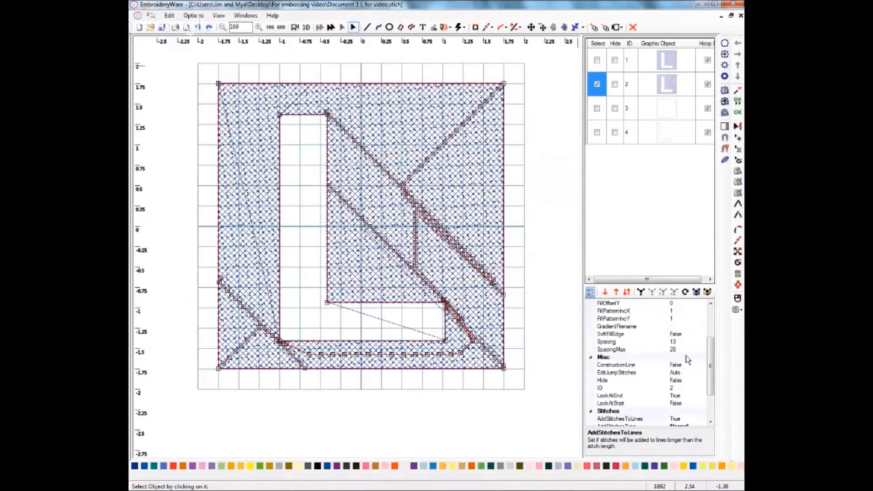
{"action": "scroll", "coordinate": [708, 318], "scroll_direction": "up", "scroll_amount": 3}
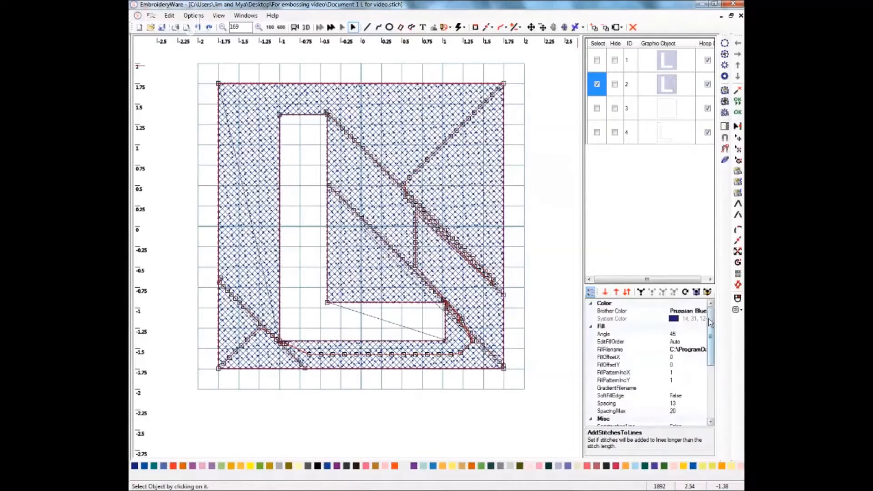
{"action": "left_click", "coordinate": [679, 343]}
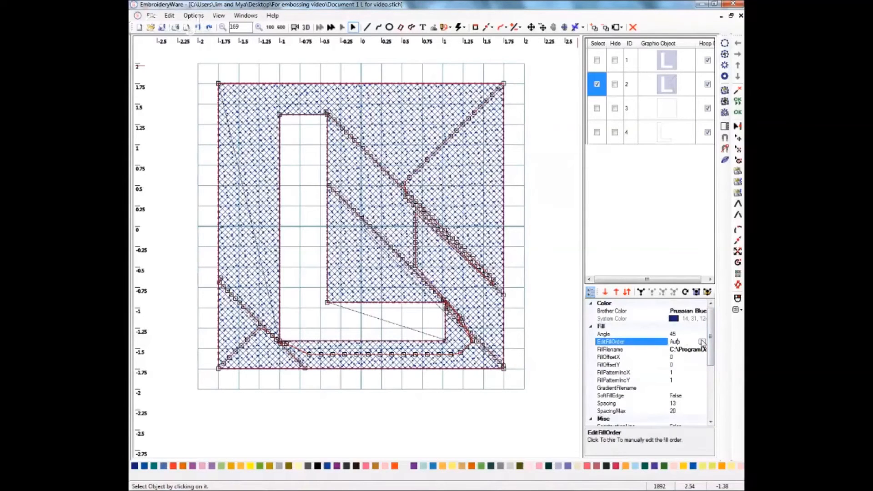
{"action": "left_click", "coordinate": [702, 342]}
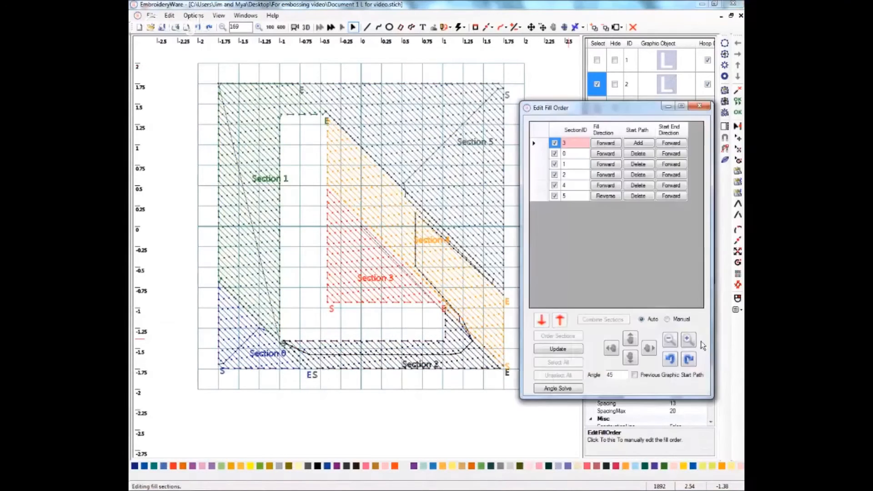
{"action": "left_click", "coordinate": [668, 320]}
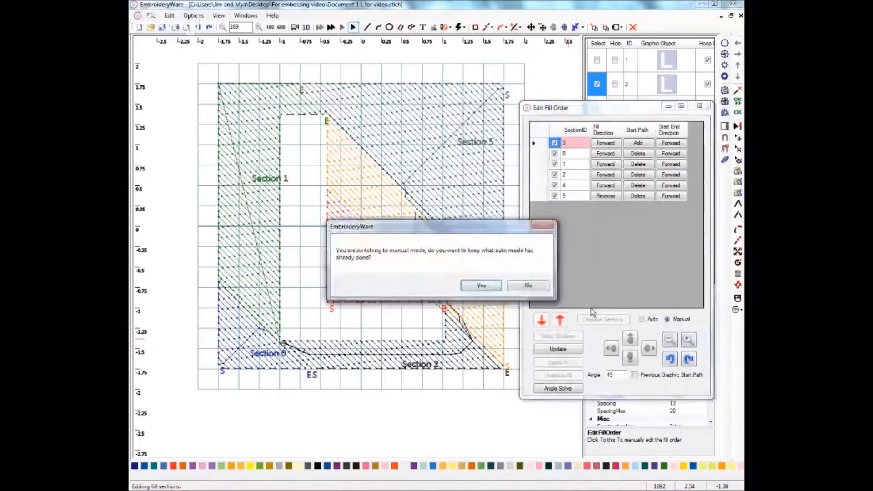
{"action": "left_click", "coordinate": [529, 286]}
Reorder the second fill's sections to 2, 0, 1, 5, 4, 3 and update the fill
{"action": "mouse_move", "coordinate": [594, 107]}
{"action": "left_mouse_down"}
{"action": "mouse_move", "coordinate": [612, 109]}
{"action": "mouse_move", "coordinate": [591, 108]}
{"action": "left_mouse_up"}
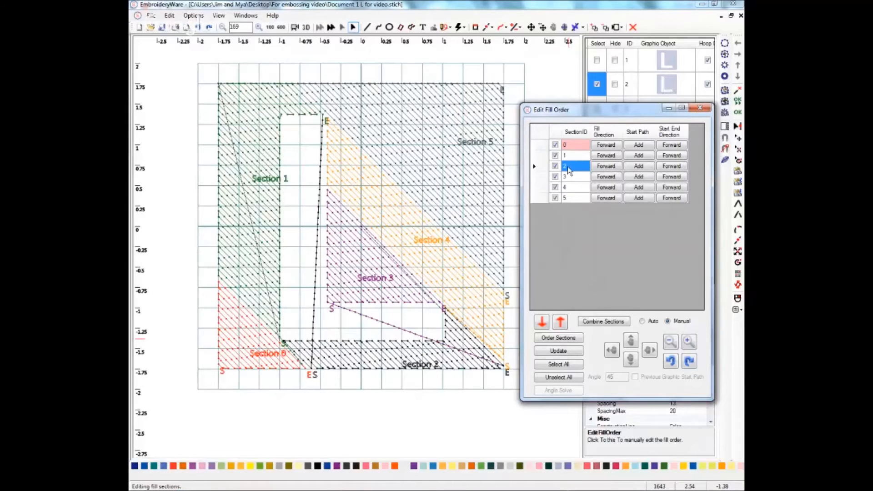
{"action": "left_click", "coordinate": [560, 323]}
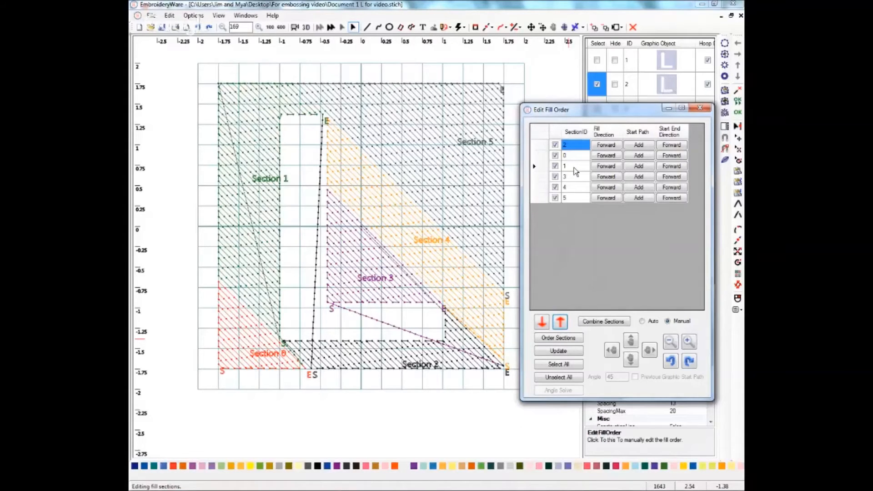
{"action": "left_click", "coordinate": [578, 198]}
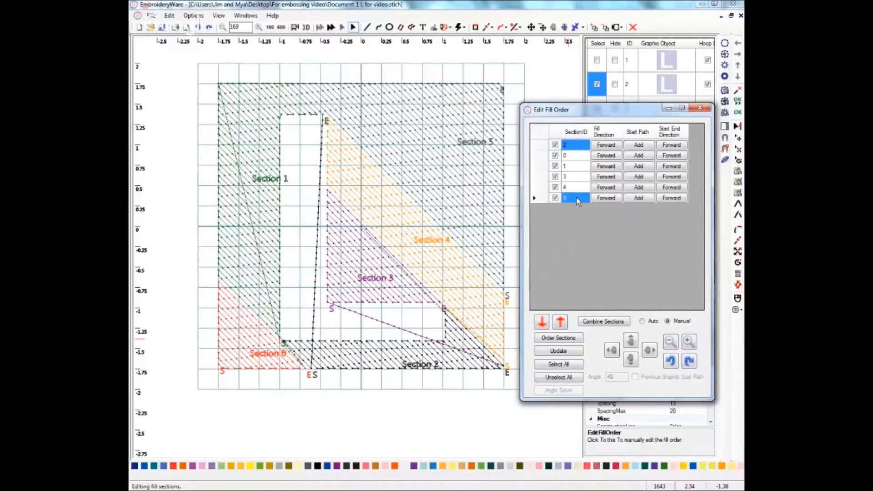
{"action": "left_click", "coordinate": [560, 322]}
{"action": "left_click", "coordinate": [561, 322]}
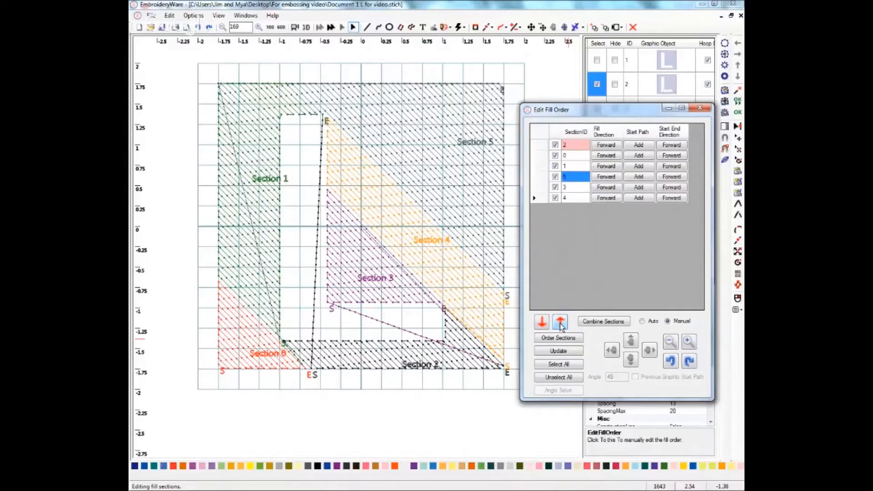
{"action": "left_click", "coordinate": [575, 199]}
{"action": "left_click", "coordinate": [561, 322]}
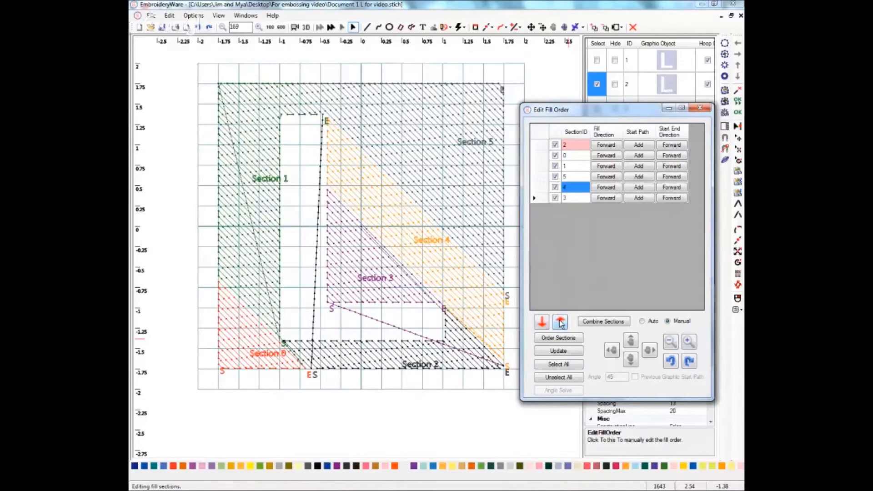
{"action": "left_click", "coordinate": [559, 352]}
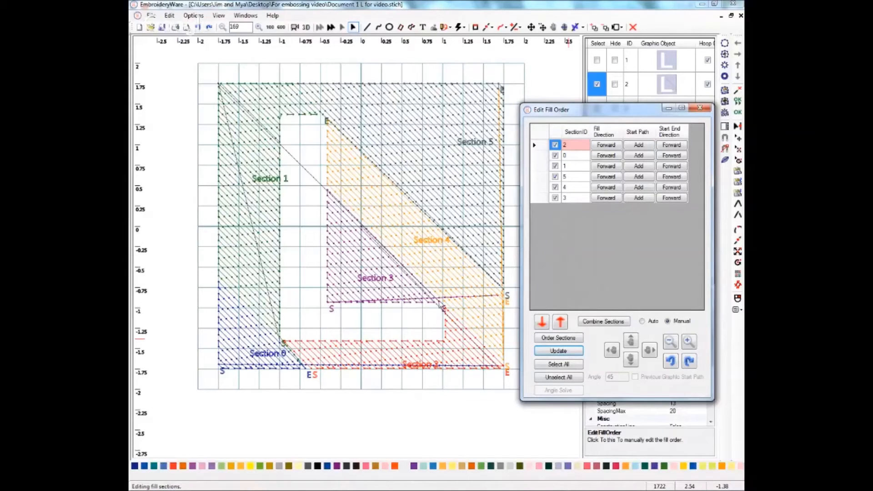
Set Section 2's fill direction to Reverse with its start-end direction Forward, and both directions of Section 0 to Reverse
{"action": "left_click", "coordinate": [607, 145]}
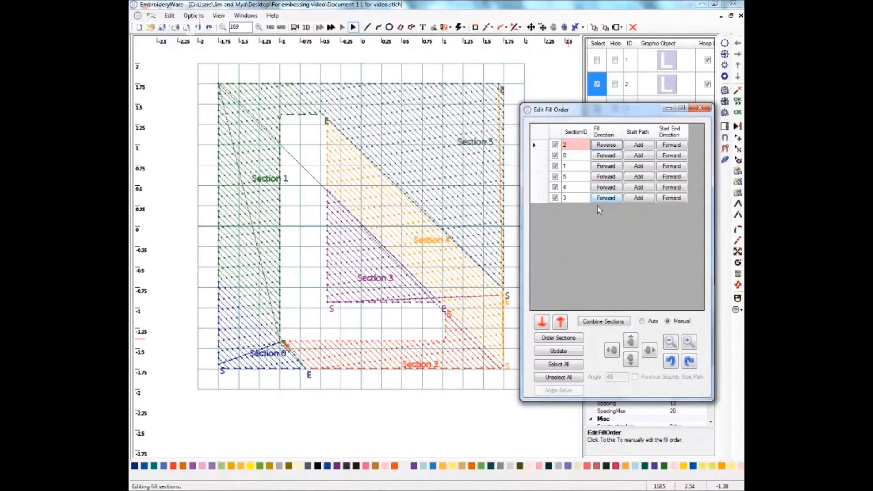
{"action": "left_click", "coordinate": [672, 145]}
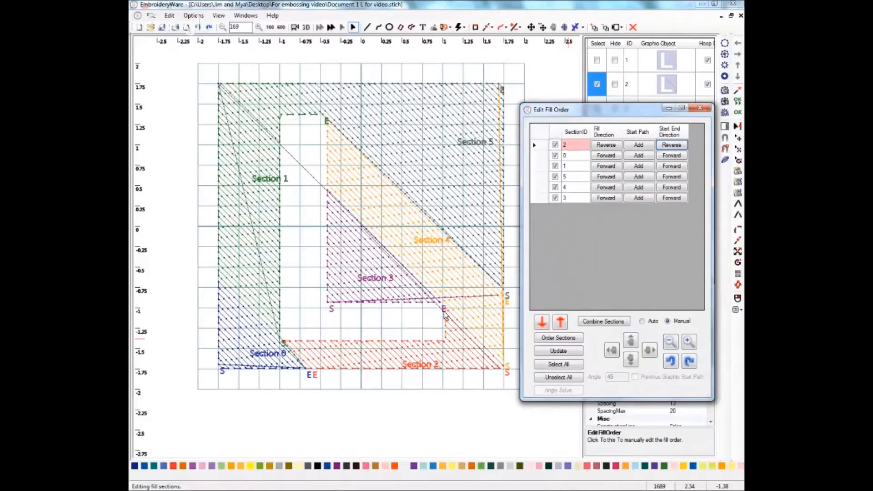
{"action": "left_click", "coordinate": [672, 145]}
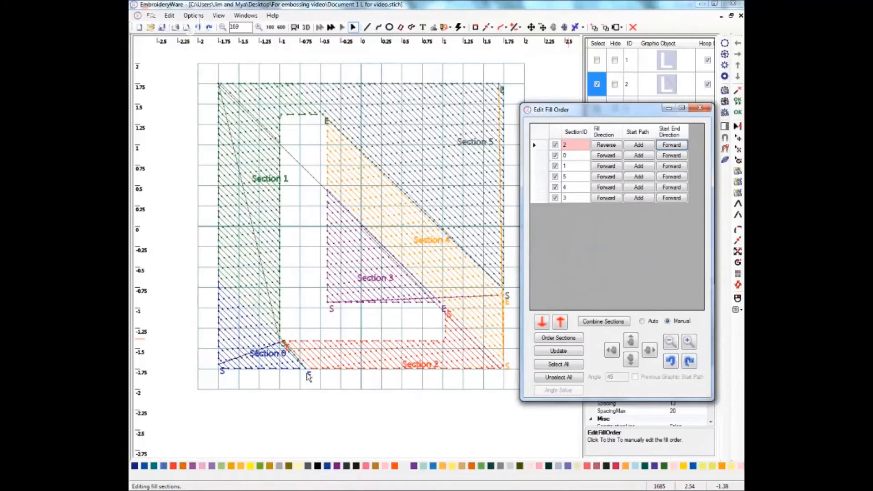
{"action": "left_click", "coordinate": [604, 157]}
{"action": "left_click", "coordinate": [605, 156]}
{"action": "left_click", "coordinate": [676, 155]}
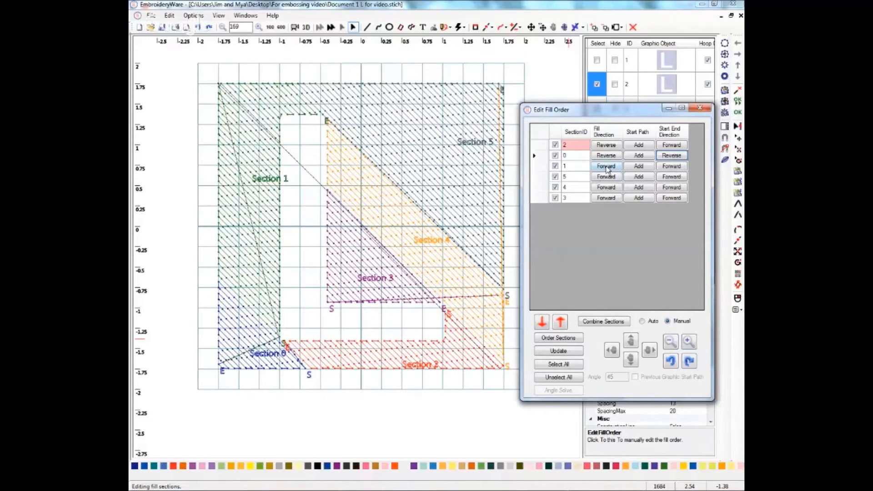
Set the start-end direction of Sections 1 and 5 to Reverse, leaving their fill direction Forward
{"action": "left_click", "coordinate": [675, 169]}
{"action": "left_click", "coordinate": [675, 169]}
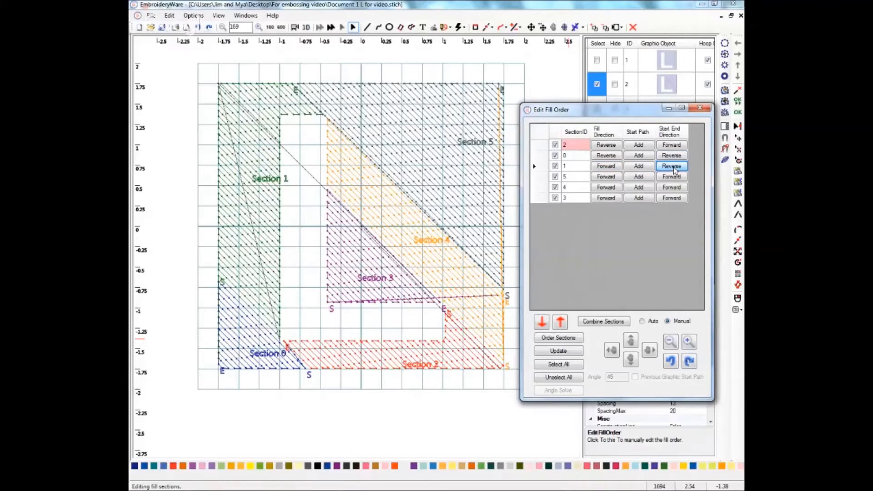
{"action": "left_click", "coordinate": [673, 169]}
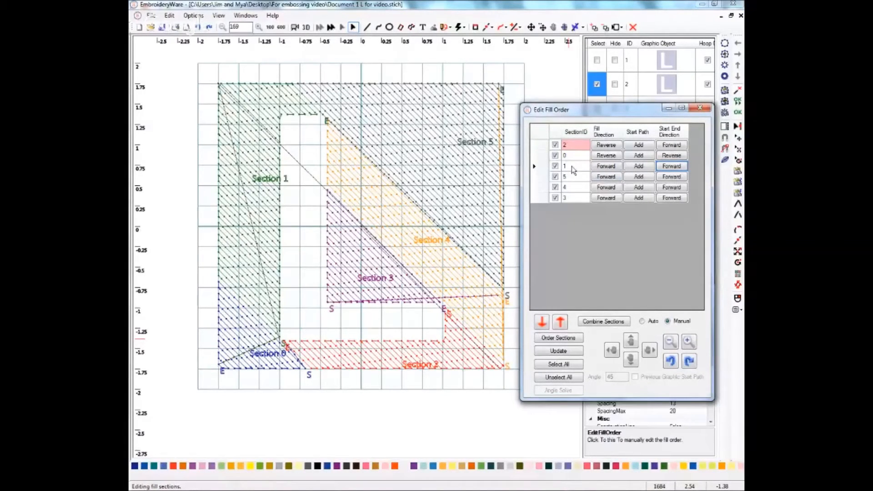
{"action": "left_click", "coordinate": [672, 166]}
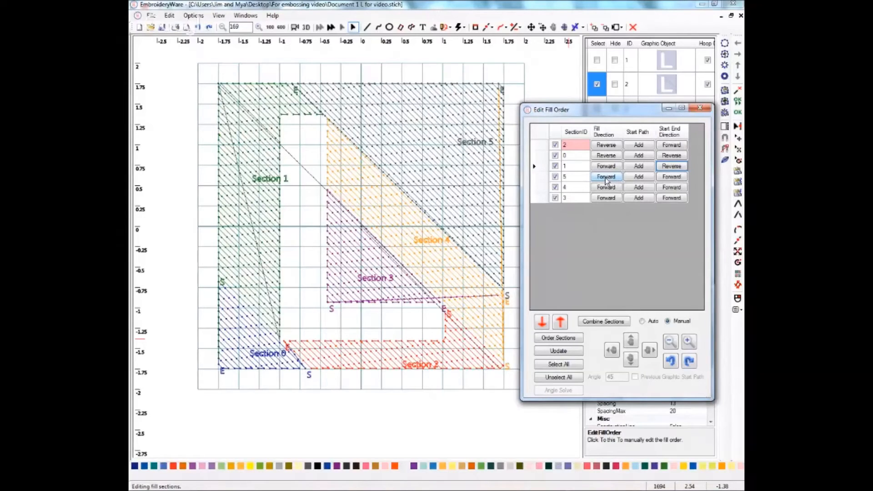
{"action": "left_click", "coordinate": [672, 177]}
{"action": "left_click", "coordinate": [672, 177]}
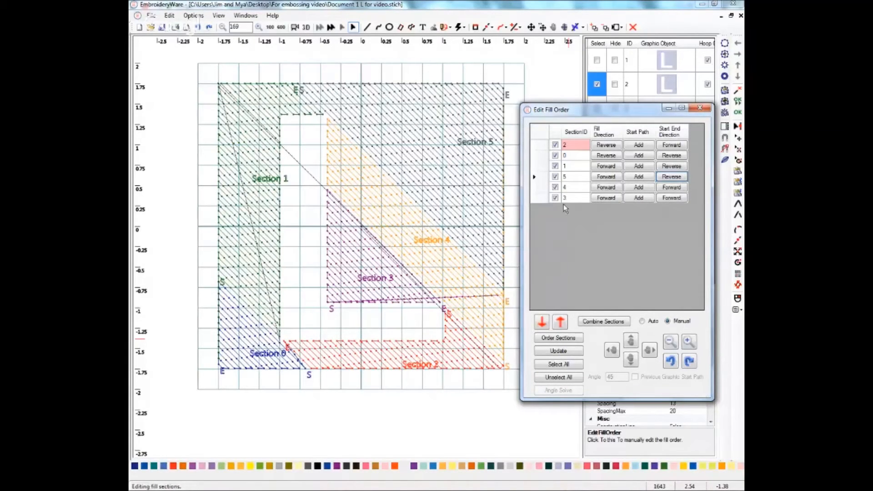
Set both the fill direction and the start-end direction of Sections 4 and 3 to Reverse
{"action": "left_click", "coordinate": [605, 188]}
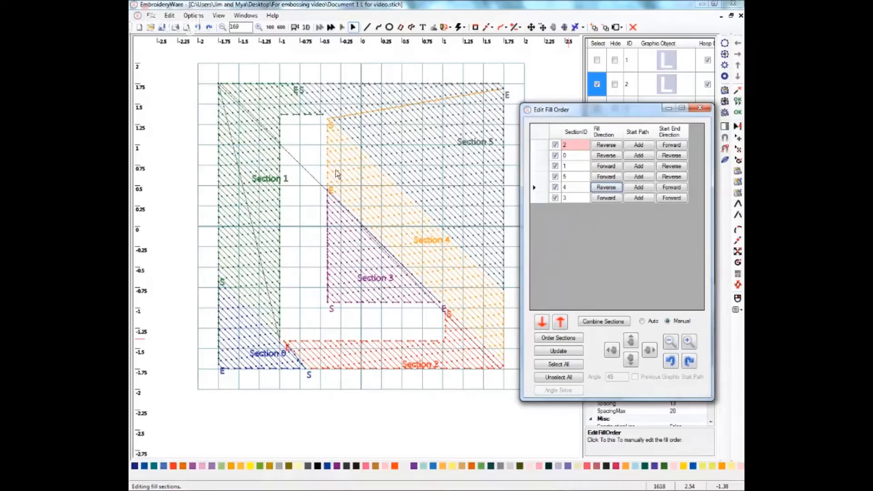
{"action": "left_click", "coordinate": [677, 187]}
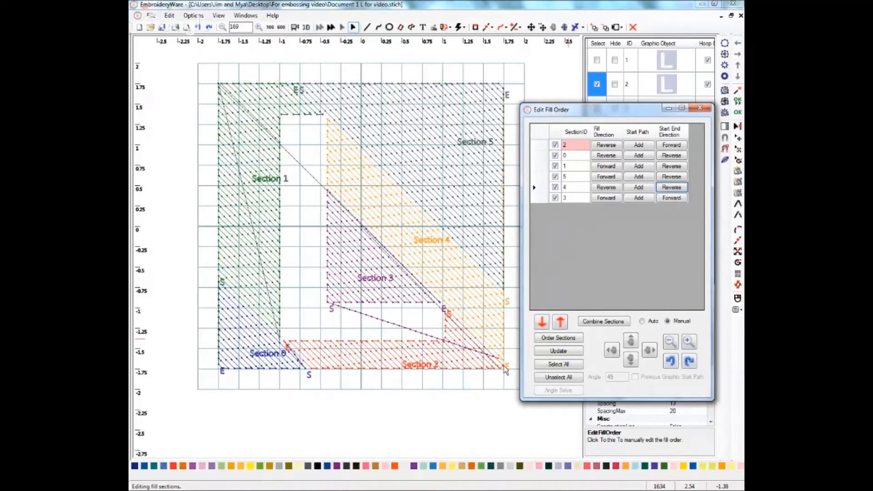
{"action": "left_click", "coordinate": [607, 198]}
{"action": "left_click", "coordinate": [673, 199]}
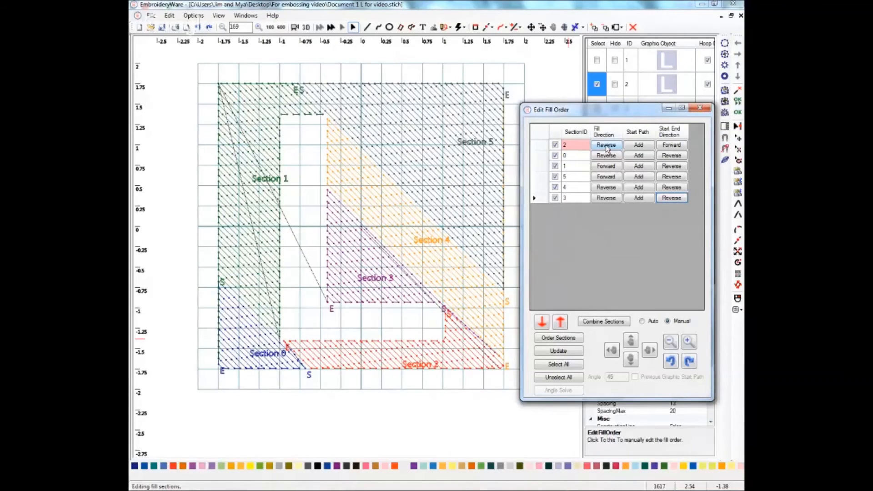
Add start paths to Section 2 up the end edge of the L's foot and to Section 0 from Section 2's end to the square's bottom edge
{"action": "left_click", "coordinate": [639, 145]}
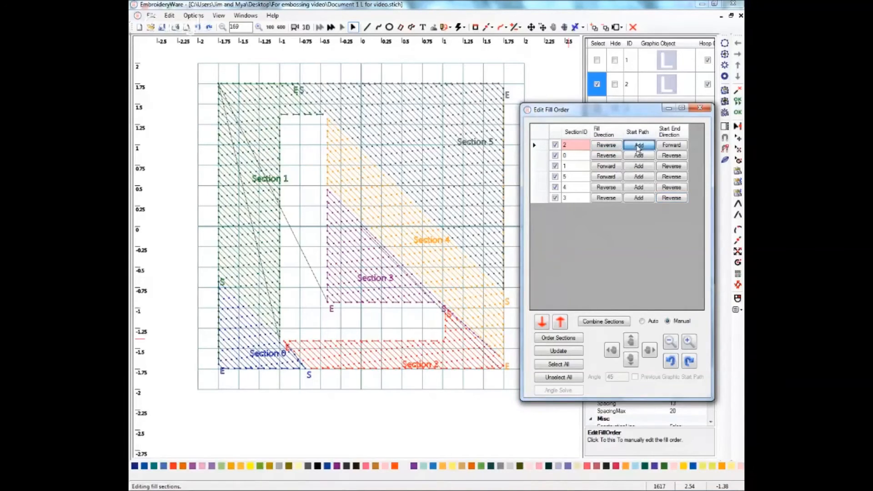
{"action": "left_click", "coordinate": [443, 340]}
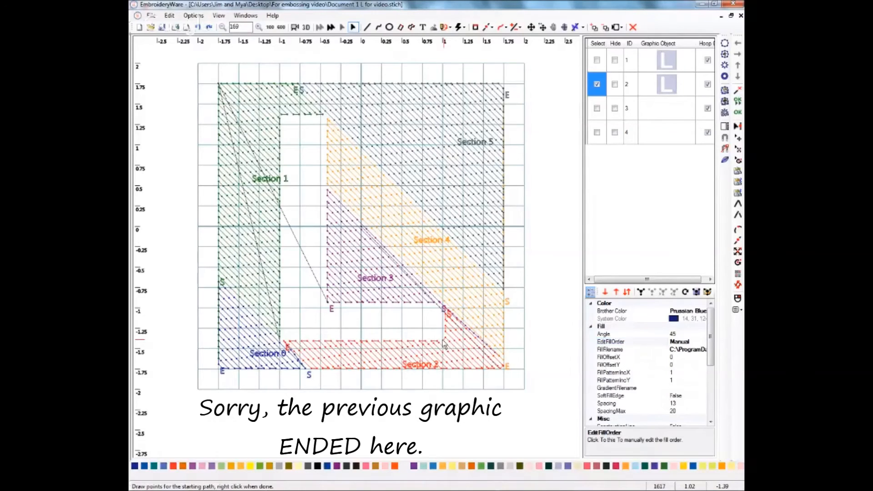
{"action": "right_click", "coordinate": [445, 312]}
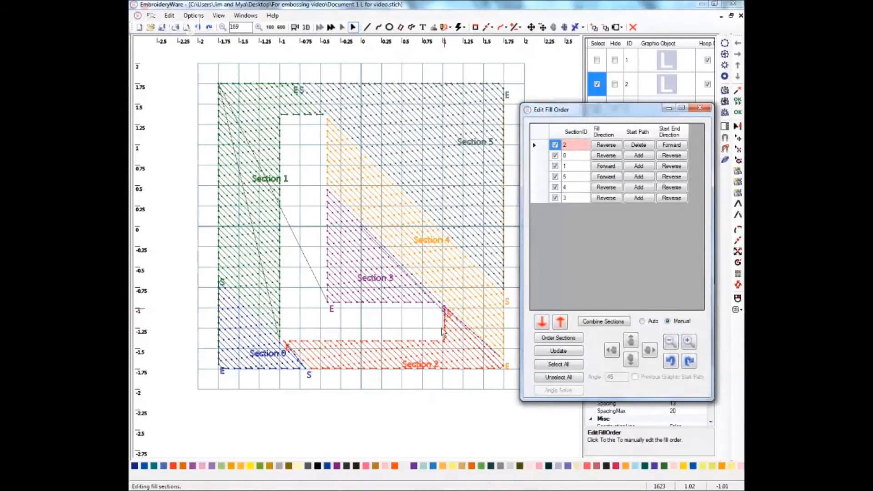
{"action": "left_click", "coordinate": [444, 309]}
{"action": "left_click", "coordinate": [640, 156]}
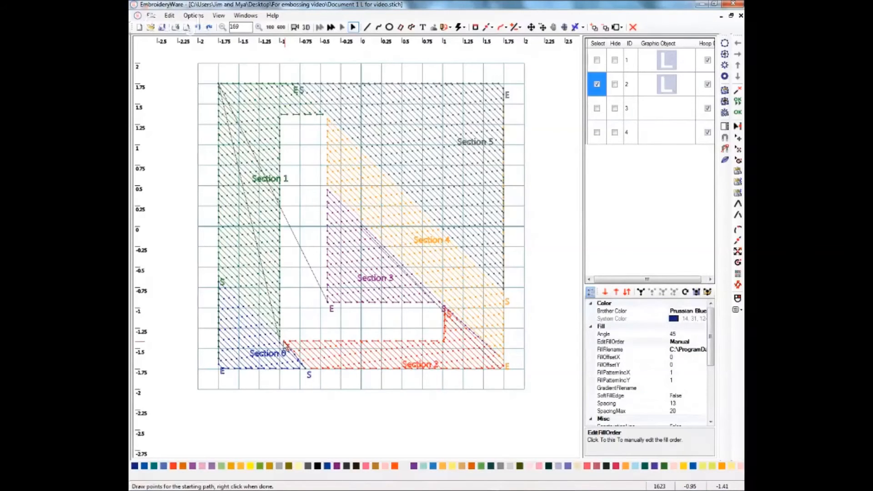
{"action": "right_click", "coordinate": [307, 373]}
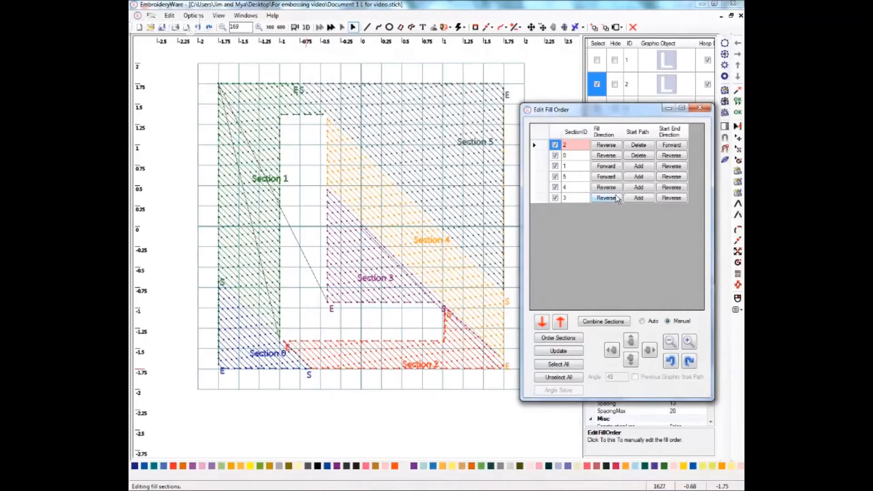
{"action": "left_click", "coordinate": [639, 199]}
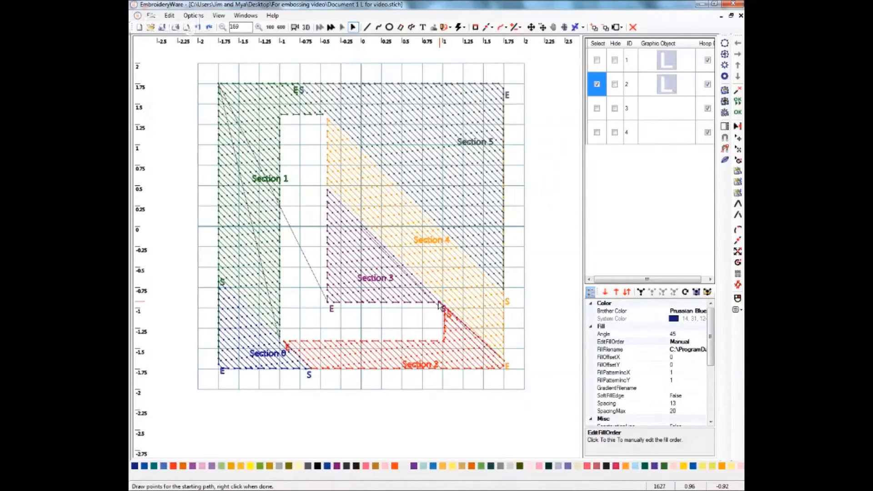
{"action": "right_click", "coordinate": [439, 305]}
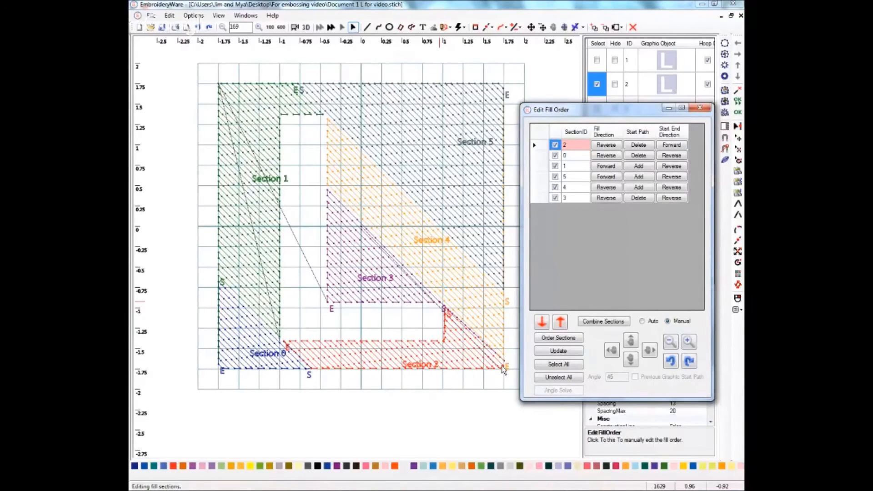
{"action": "left_click", "coordinate": [639, 198]}
Add a start path to Section 3 from the square's lower-right corner to the L foot's upper-right corner, and close the fill order editor
{"action": "left_click", "coordinate": [638, 198]}
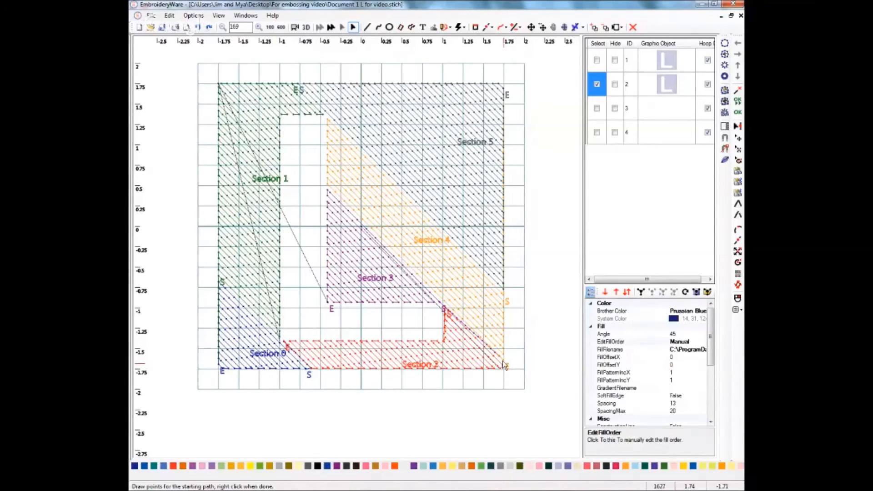
{"action": "right_click", "coordinate": [439, 306]}
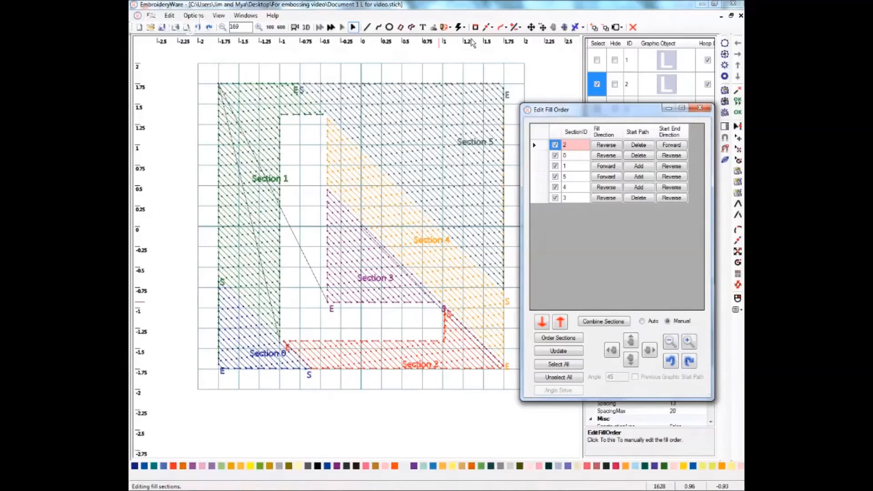
{"action": "left_click", "coordinate": [703, 109]}
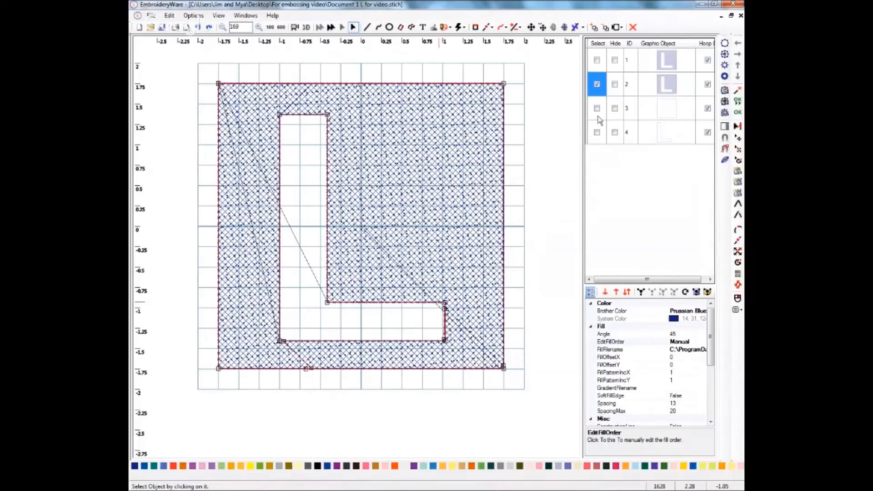
Select only the square outline, object 3, and change its stitch type to Satin
{"action": "left_click", "coordinate": [598, 84]}
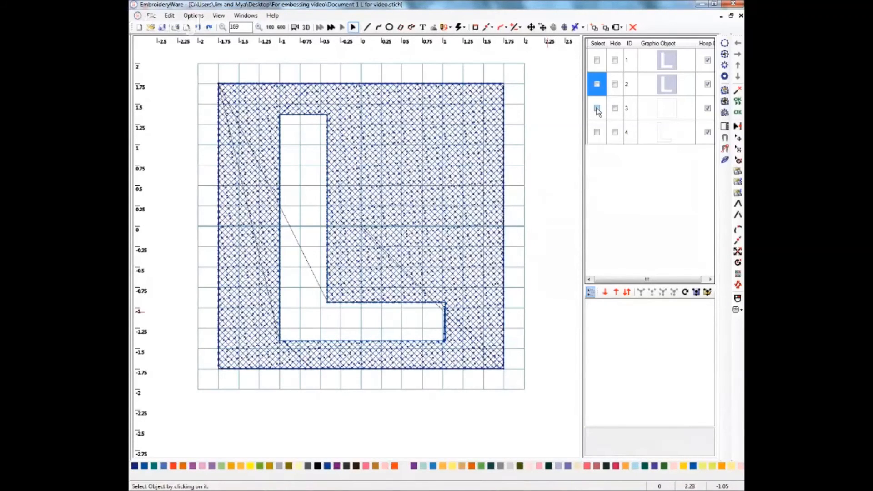
{"action": "left_click", "coordinate": [597, 110]}
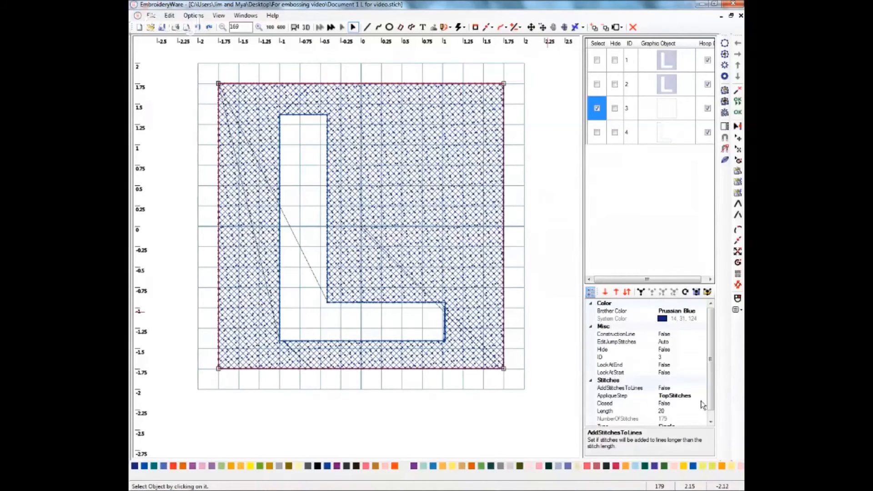
{"action": "left_click", "coordinate": [711, 423]}
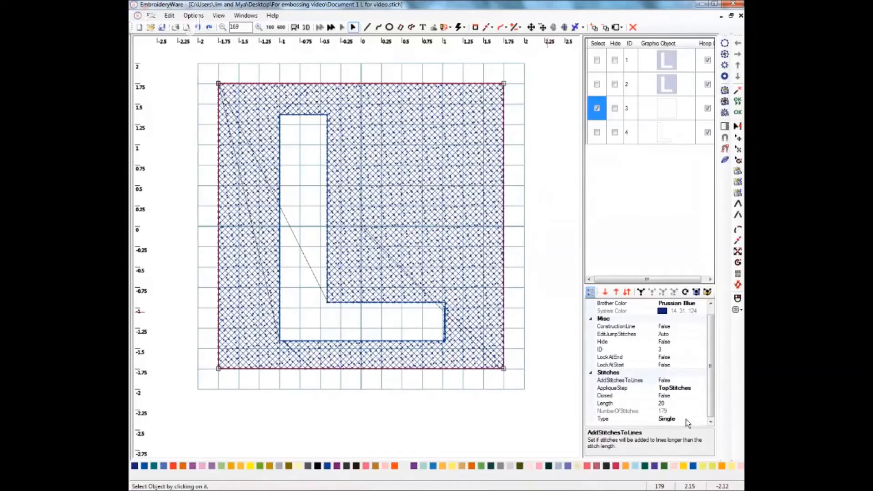
{"action": "left_click", "coordinate": [686, 420]}
{"action": "left_click", "coordinate": [703, 420]}
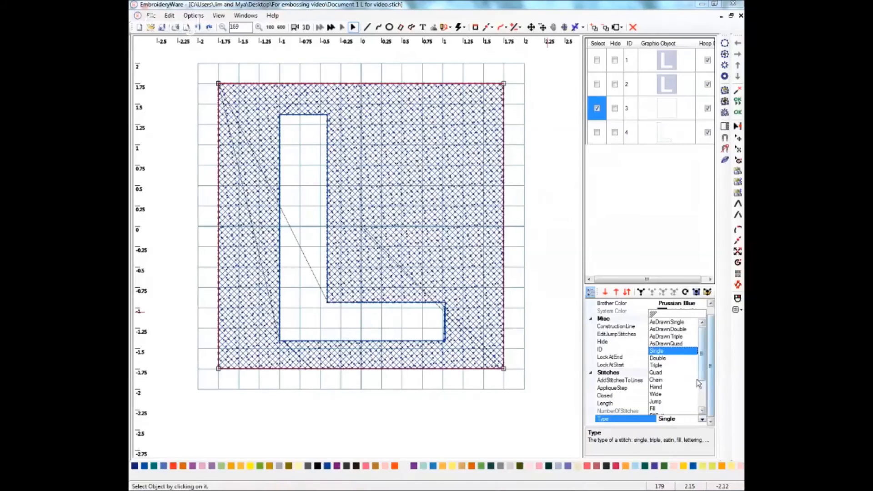
{"action": "scroll", "coordinate": [701, 374], "scroll_direction": "down", "scroll_amount": 2}
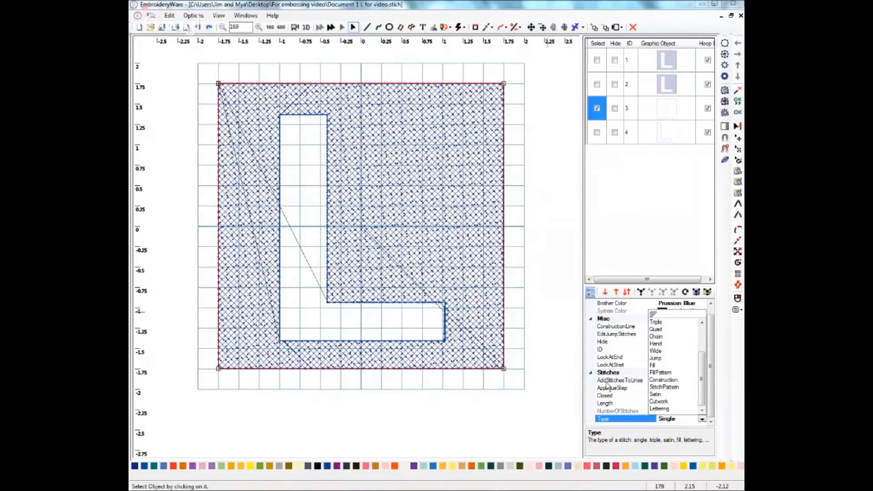
{"action": "left_click", "coordinate": [655, 394]}
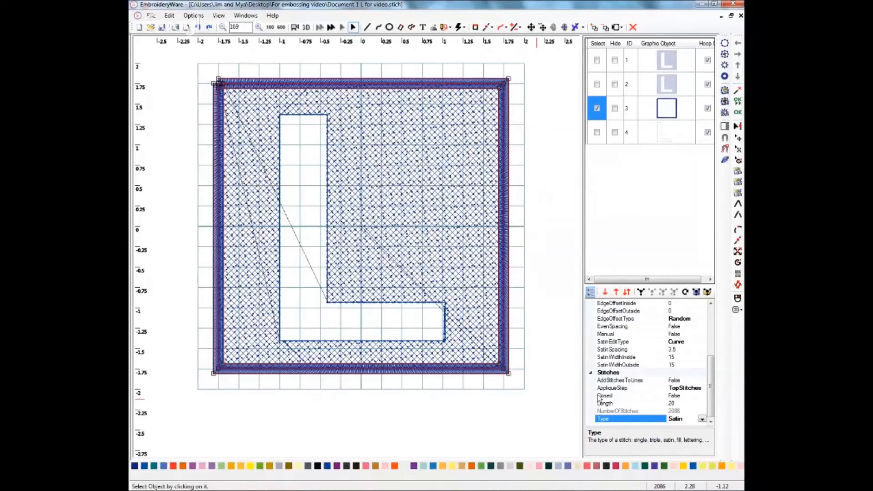
Close the square's satin outline by setting its Closed property to True
{"action": "left_click", "coordinate": [679, 396]}
{"action": "left_click", "coordinate": [702, 397]}
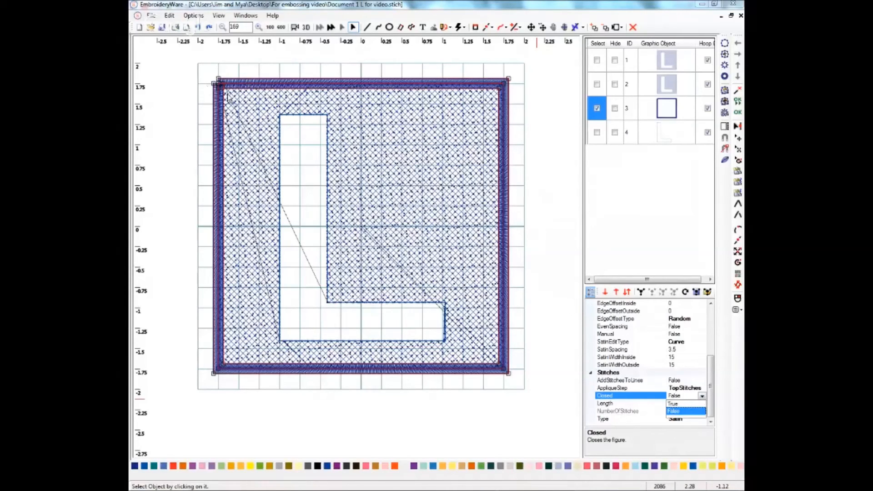
{"action": "key", "text": "Up"}
{"action": "key", "text": "Return"}
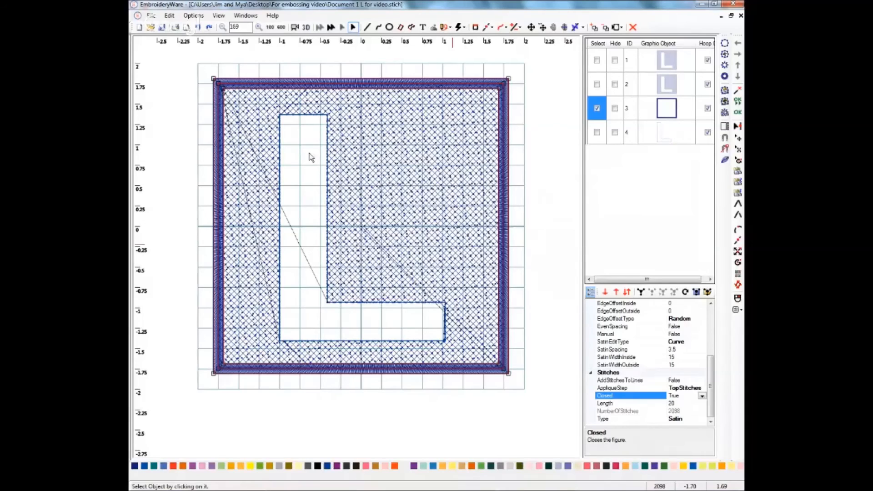
{"action": "left_click", "coordinate": [597, 108]}
{"action": "left_click", "coordinate": [597, 108]}
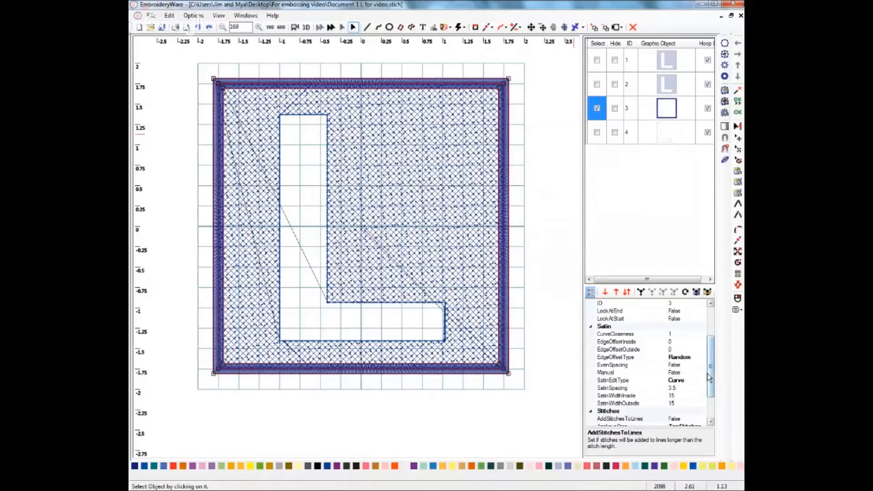
{"action": "mouse_move", "coordinate": [709, 378]}
{"action": "left_mouse_down"}
{"action": "mouse_move", "coordinate": [714, 397]}
{"action": "mouse_move", "coordinate": [711, 373]}
{"action": "left_mouse_up"}
{"action": "left_click_drag", "start_coordinate": [710, 387], "coordinate": [710, 407]}
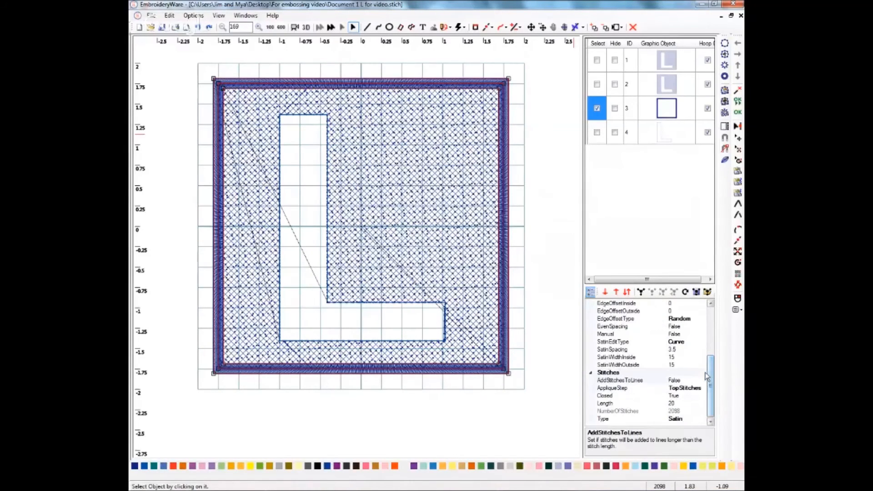
{"action": "mouse_move", "coordinate": [711, 399]}
{"action": "left_mouse_down"}
{"action": "mouse_move", "coordinate": [704, 354]}
{"action": "mouse_move", "coordinate": [709, 394]}
{"action": "left_mouse_up"}
Select only the letter L outline, object 4, and change its stitch type to Satin
{"action": "left_click", "coordinate": [595, 106]}
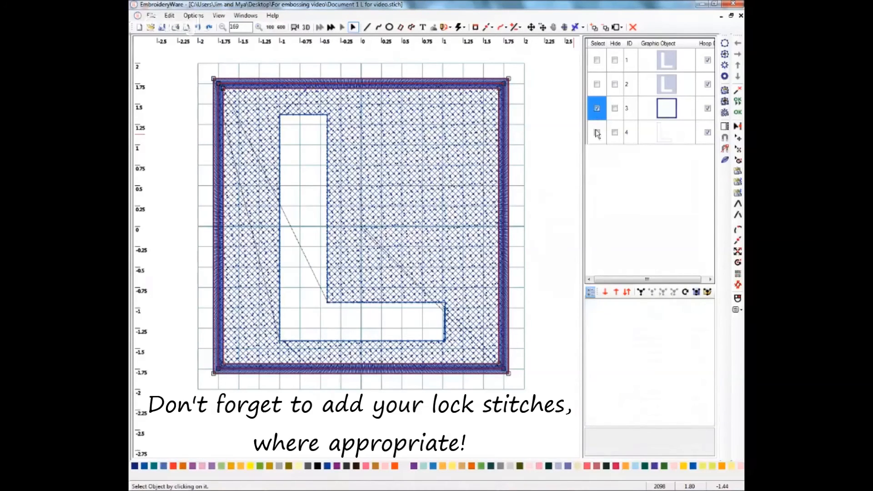
{"action": "left_click", "coordinate": [597, 132]}
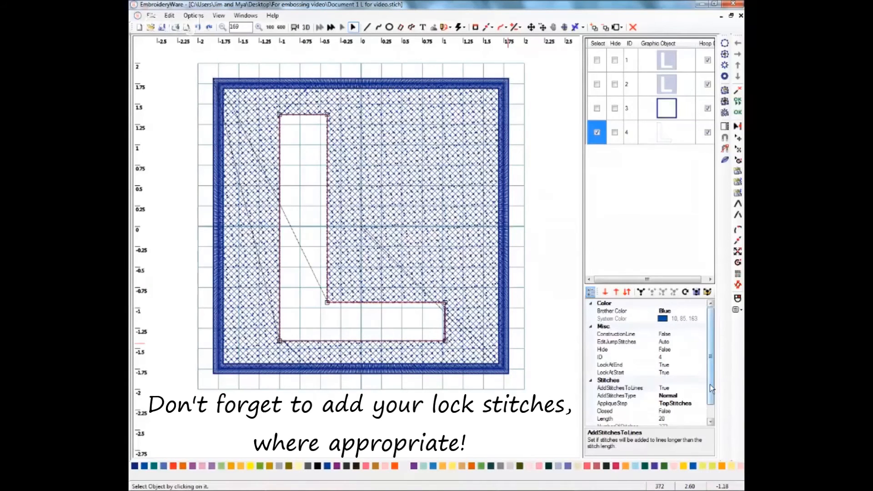
{"action": "left_click_drag", "start_coordinate": [710, 384], "coordinate": [710, 400]}
{"action": "left_click", "coordinate": [685, 419]}
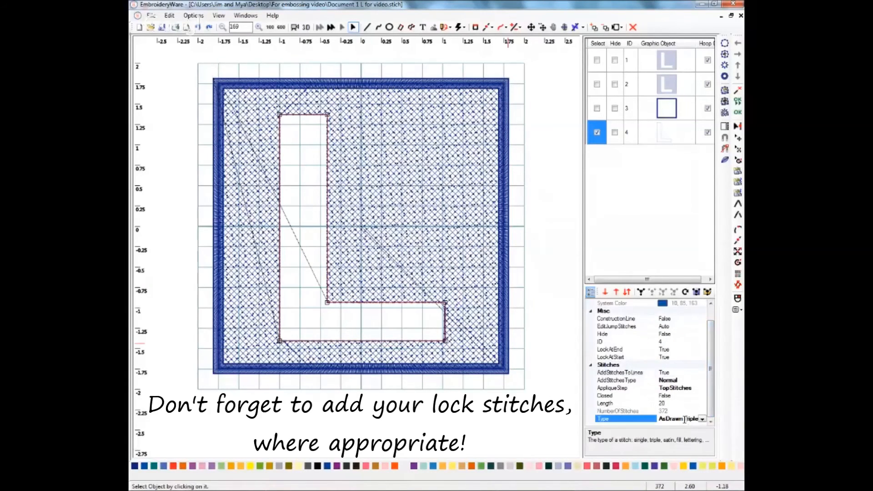
{"action": "left_click", "coordinate": [702, 419]}
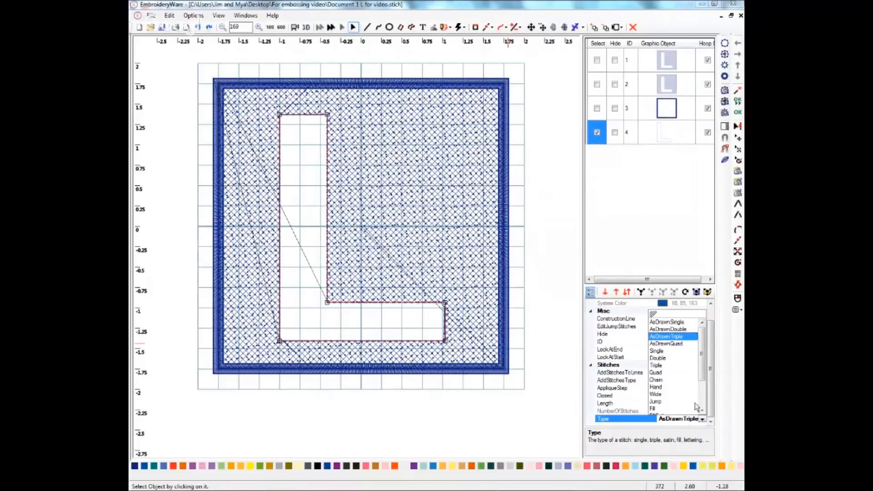
{"action": "scroll", "coordinate": [697, 406], "scroll_direction": "down", "scroll_amount": 2}
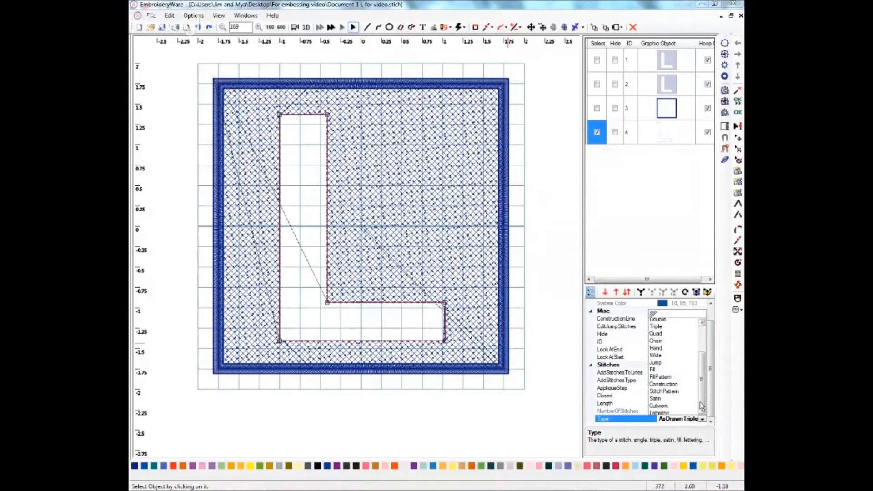
{"action": "left_click", "coordinate": [656, 394]}
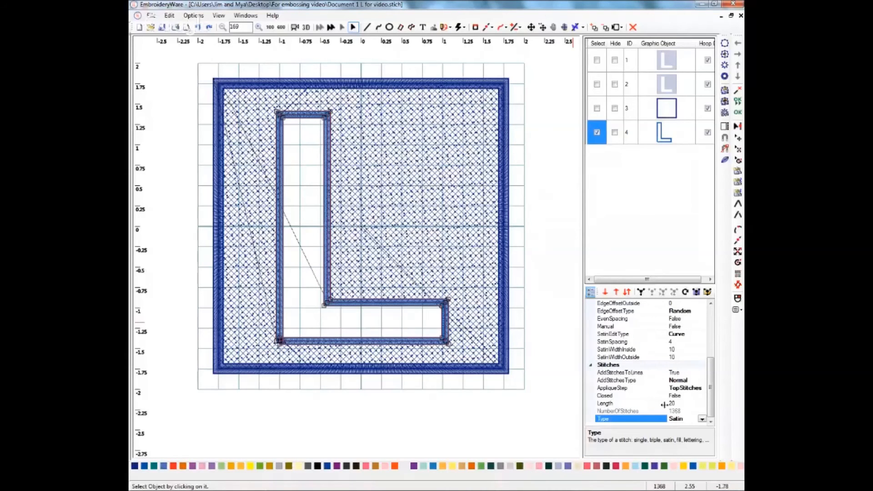
Close the L's satin outline by setting Closed to True, and set its SatinSpacing to 3.5
{"action": "left_click", "coordinate": [675, 395]}
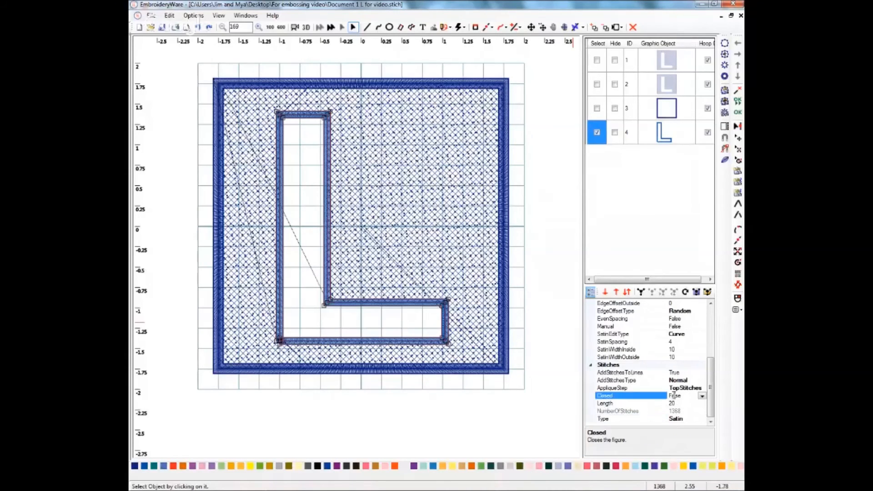
{"action": "left_click", "coordinate": [702, 396]}
{"action": "left_click", "coordinate": [673, 411]}
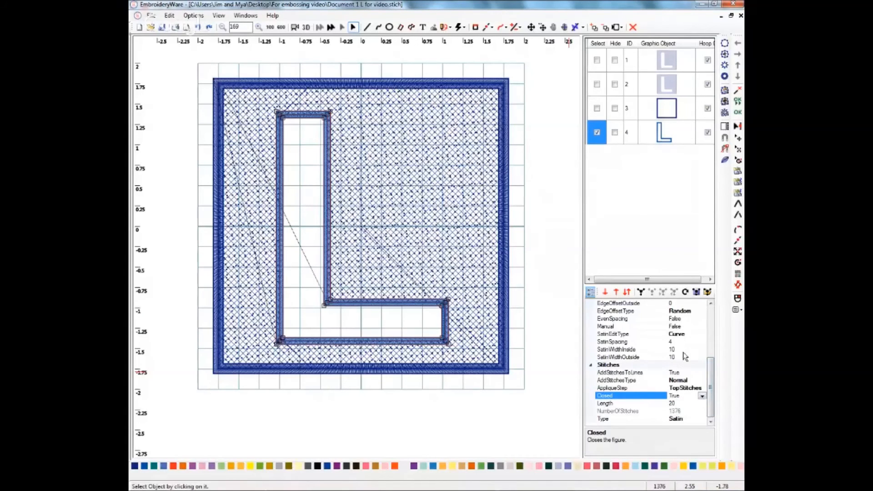
{"action": "left_click", "coordinate": [640, 343]}
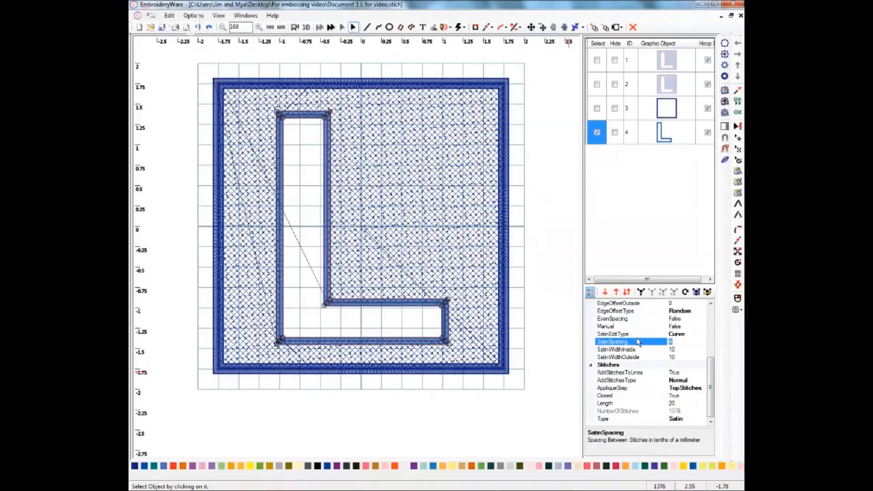
{"action": "type", "text": "3.5"}
{"action": "key", "text": "Return"}
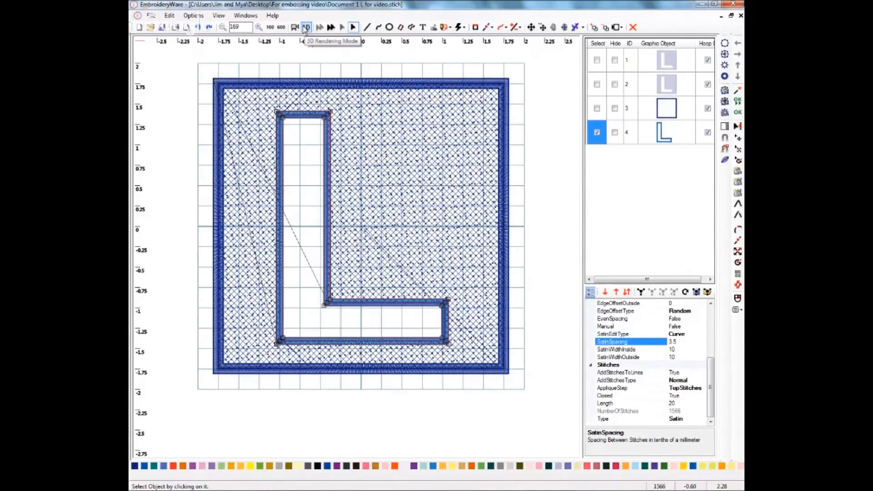
Add the square outline to the selection with the L outline and set the Brother Color of both to Teal Green
{"action": "left_click", "coordinate": [597, 109]}
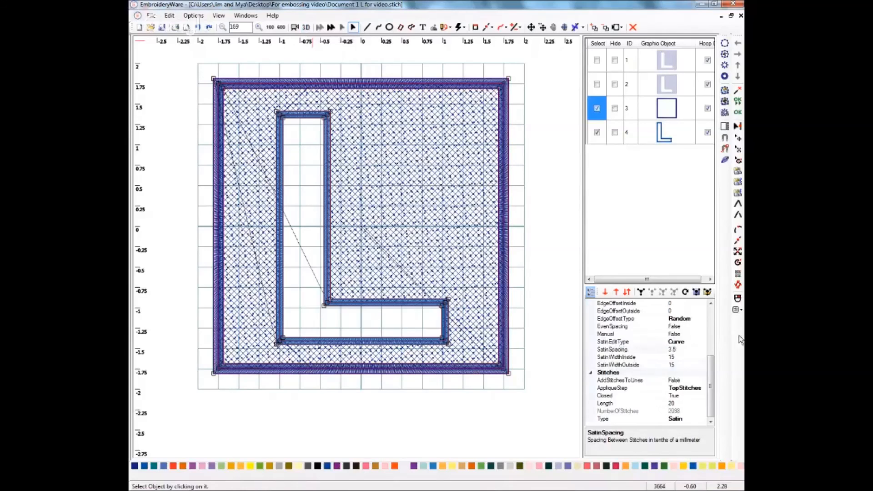
{"action": "left_click", "coordinate": [709, 312]}
{"action": "left_click", "coordinate": [683, 312]}
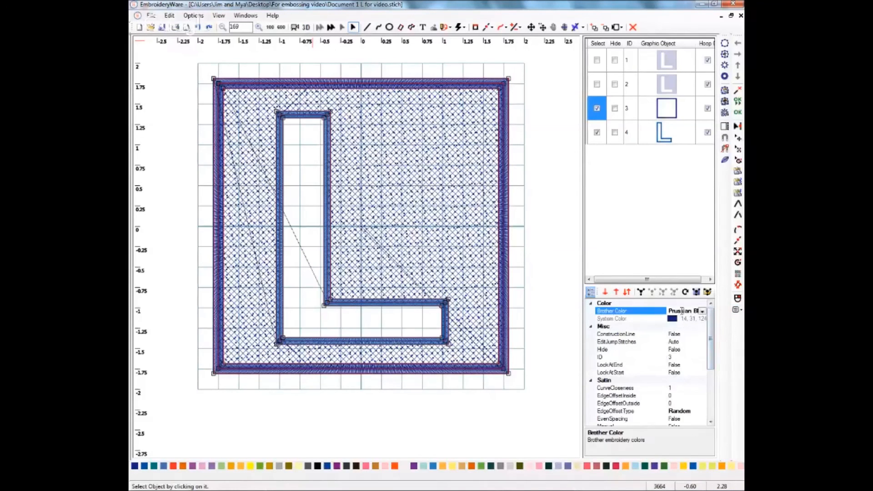
{"action": "left_click", "coordinate": [682, 314]}
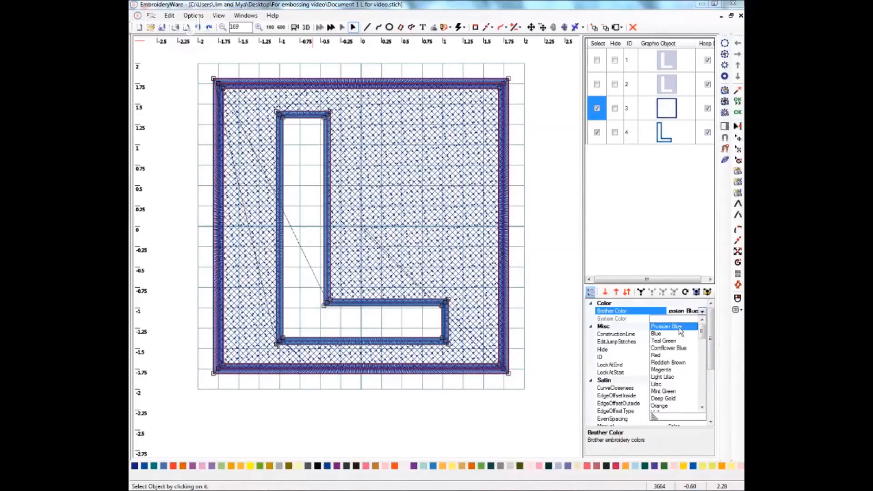
{"action": "left_click", "coordinate": [657, 334]}
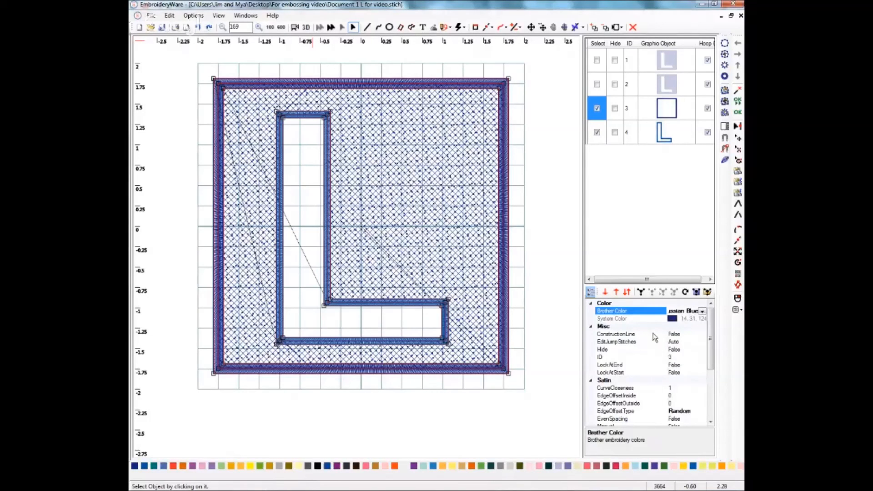
{"action": "left_click", "coordinate": [702, 312]}
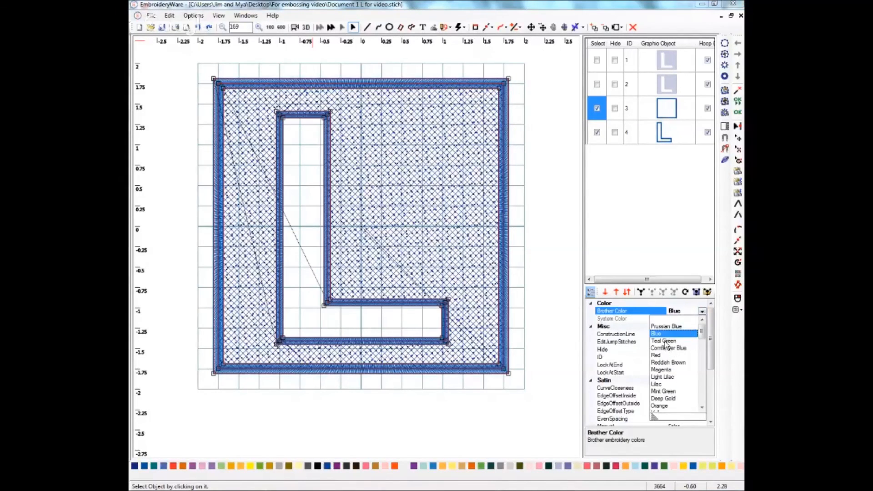
{"action": "left_click", "coordinate": [667, 342]}
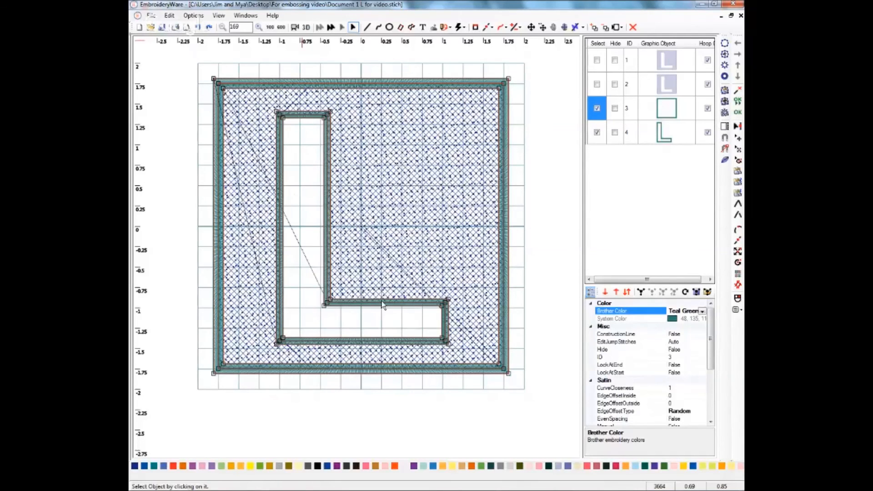
Preview the stitched design in 3D rendering mode
{"action": "left_click", "coordinate": [305, 28]}
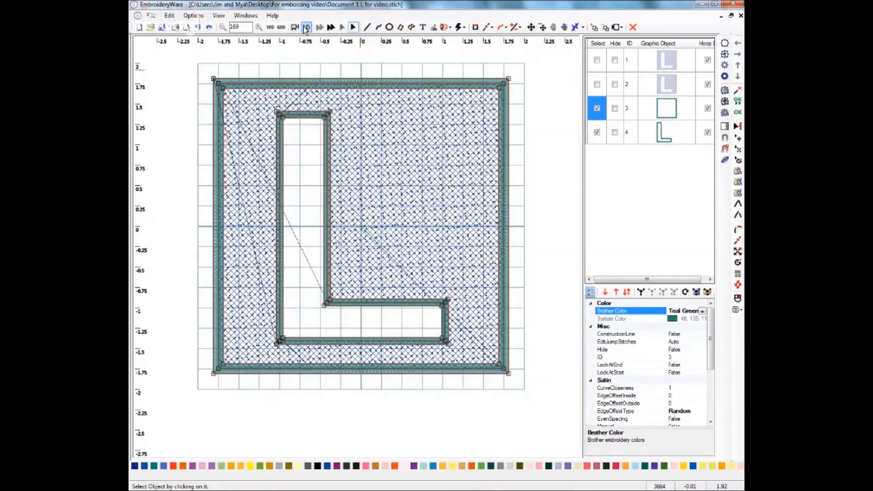
{"action": "left_click", "coordinate": [306, 28]}
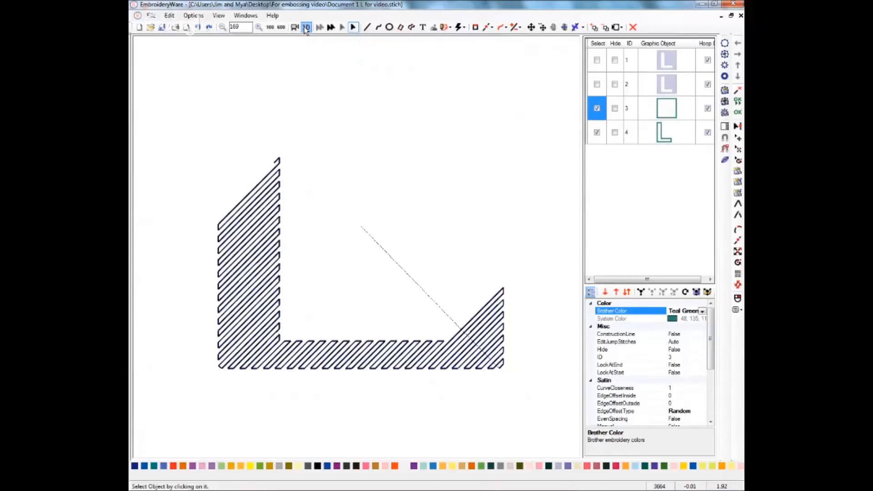